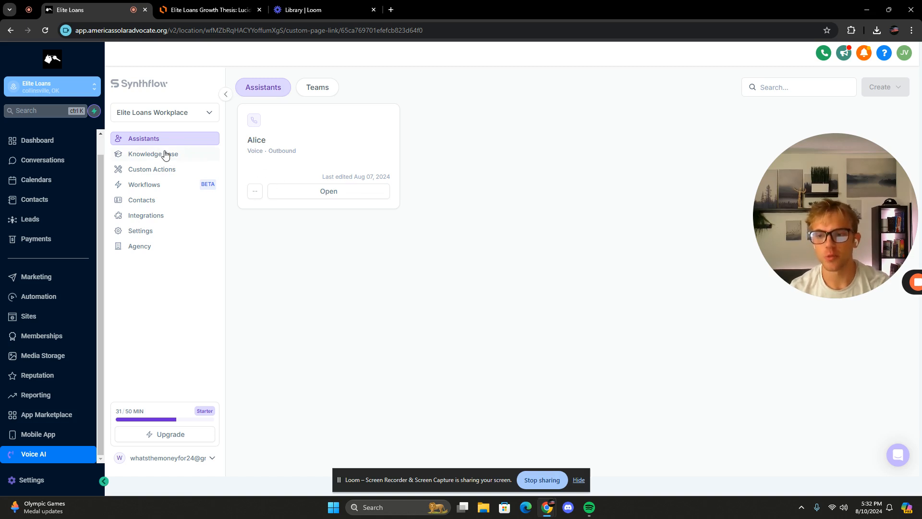
Open the Elite Loans knowledge base to view the documents it contains
left_click(191, 155)
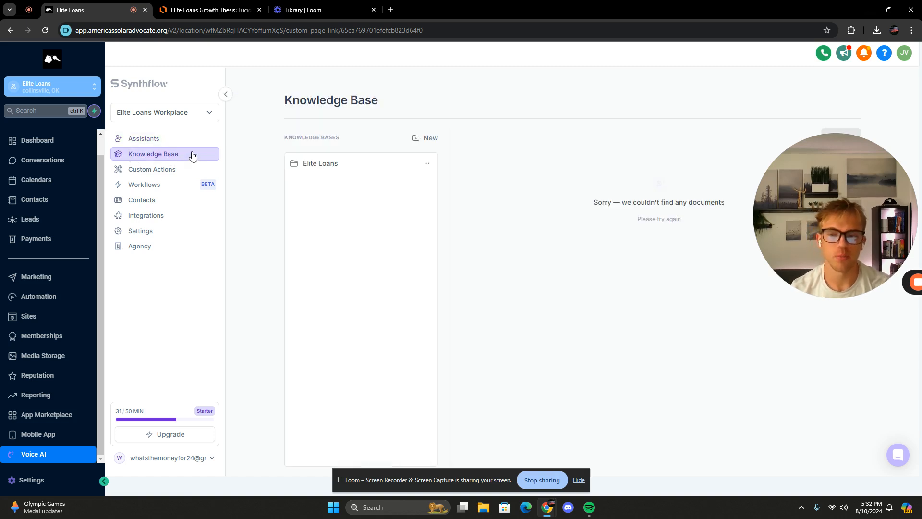
left_click(325, 169)
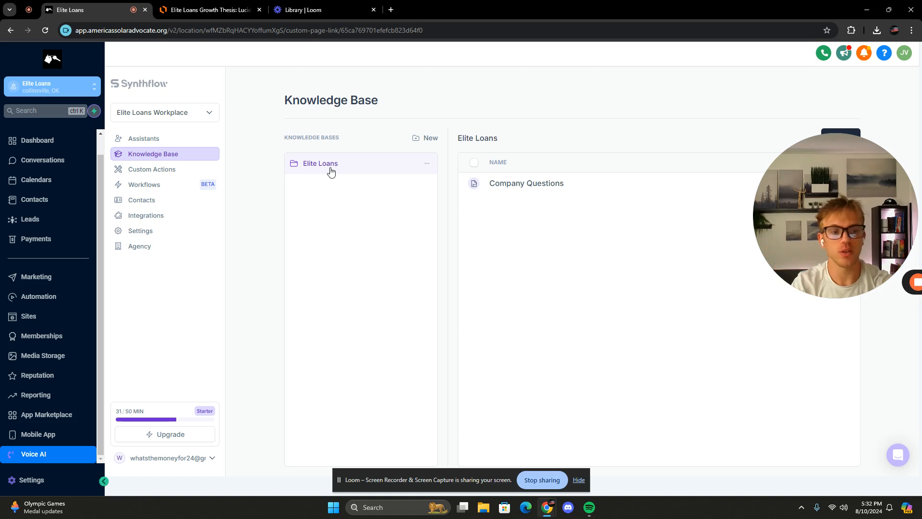
Open the Alice assistant and show its configuration settings
left_click(165, 139)
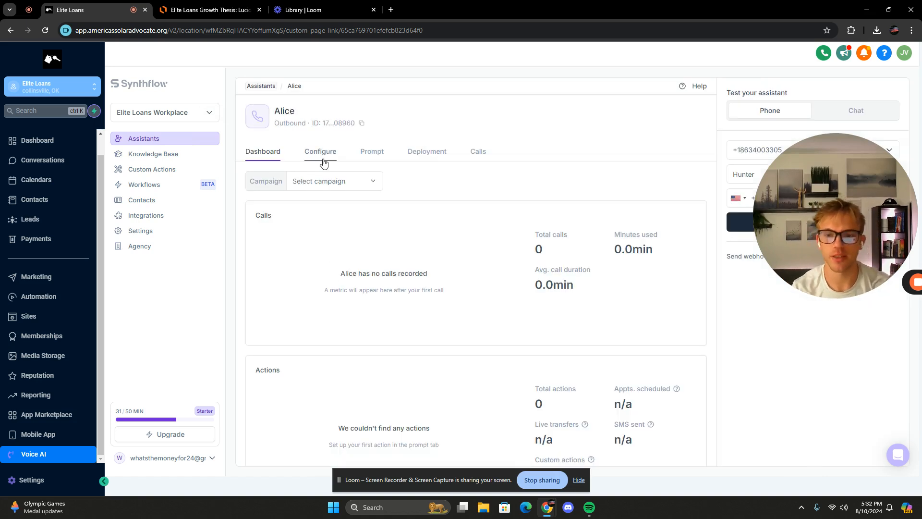
left_click_drag(818, 241, 862, 303)
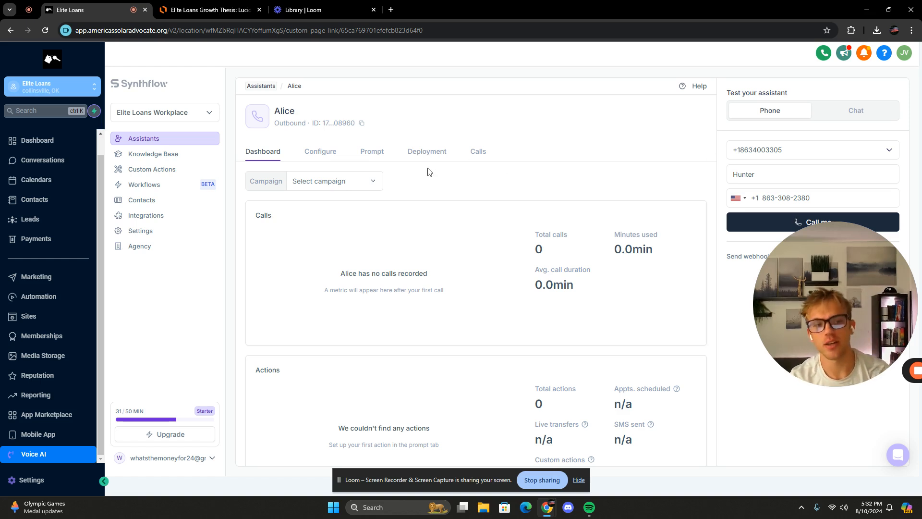
left_click_drag(822, 308, 823, 316)
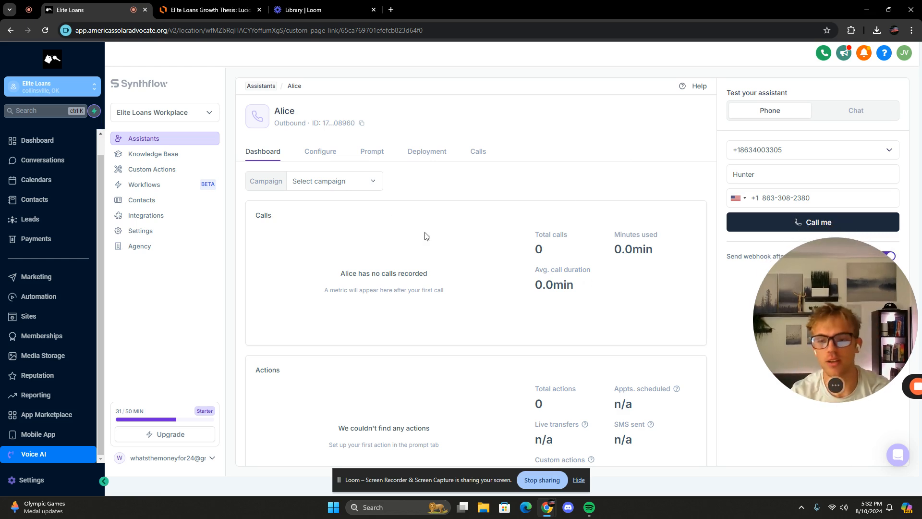
left_click(326, 152)
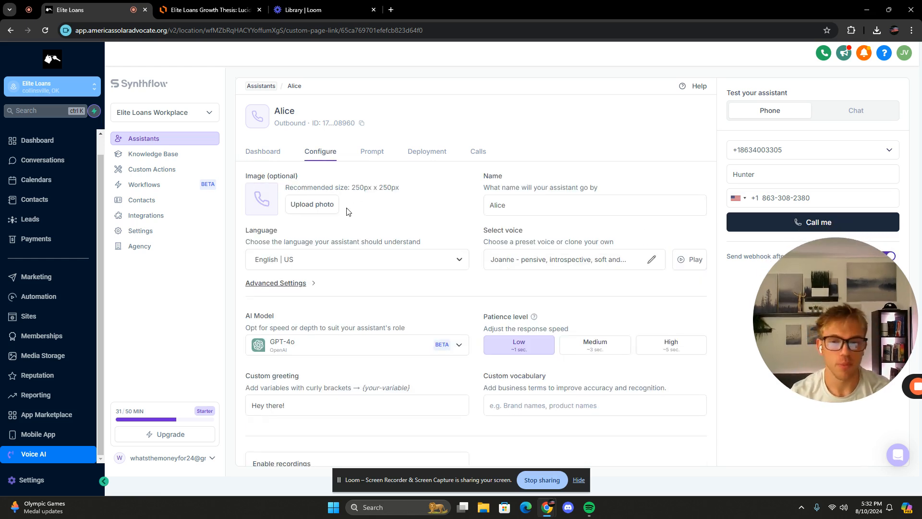
Review the image and name settings in the assistant's configuration
left_click_drag(472, 172, 503, 180)
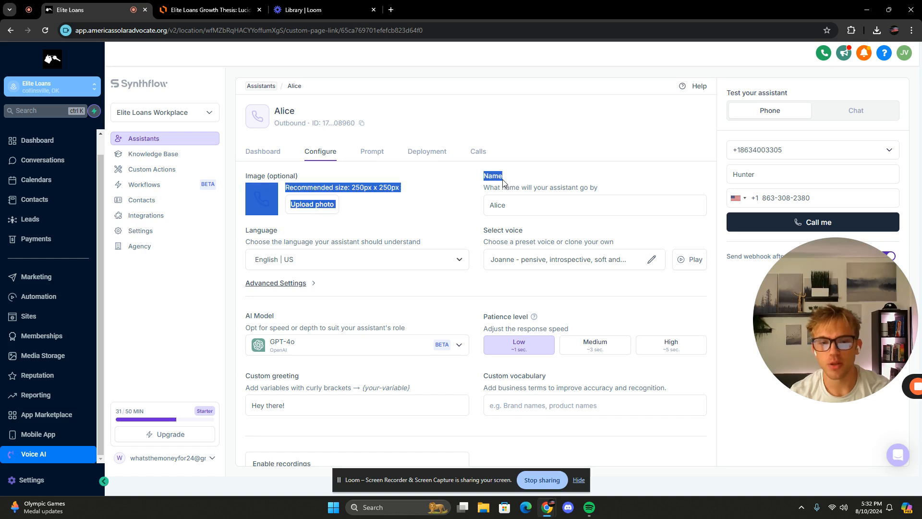
left_click(542, 186)
left_click_drag(867, 331, 851, 258)
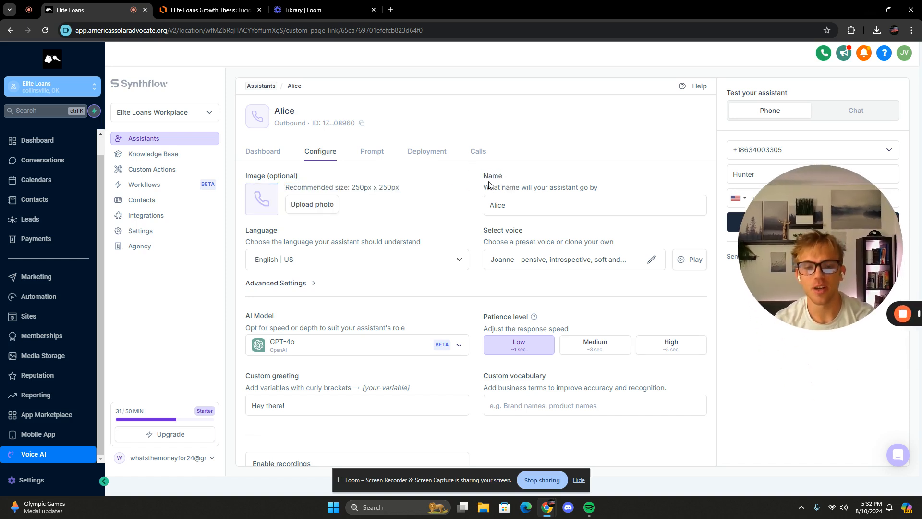
left_click_drag(246, 176, 283, 177)
left_click(289, 177)
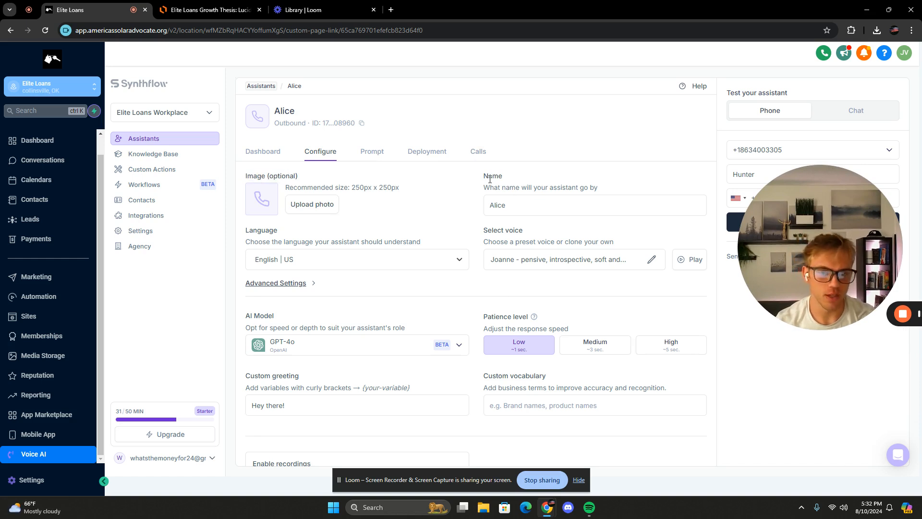
left_click_drag(484, 176, 486, 205)
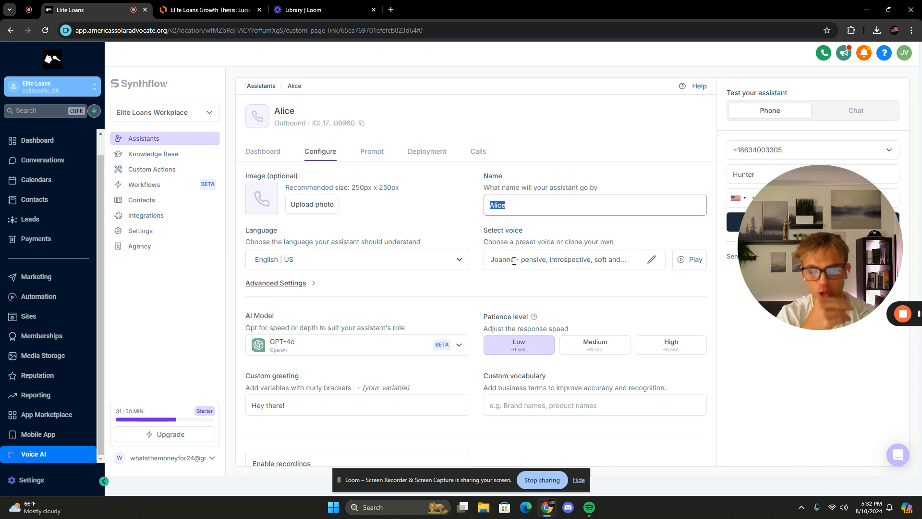
Browse the pre-set English | US voices, cancel the selection and play a sample of the assistant's current voice
left_click(499, 262)
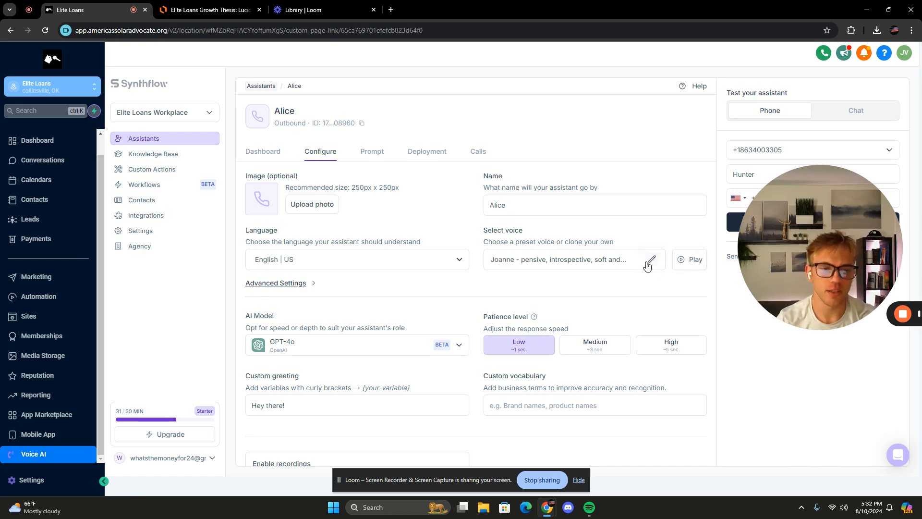
left_click(637, 264)
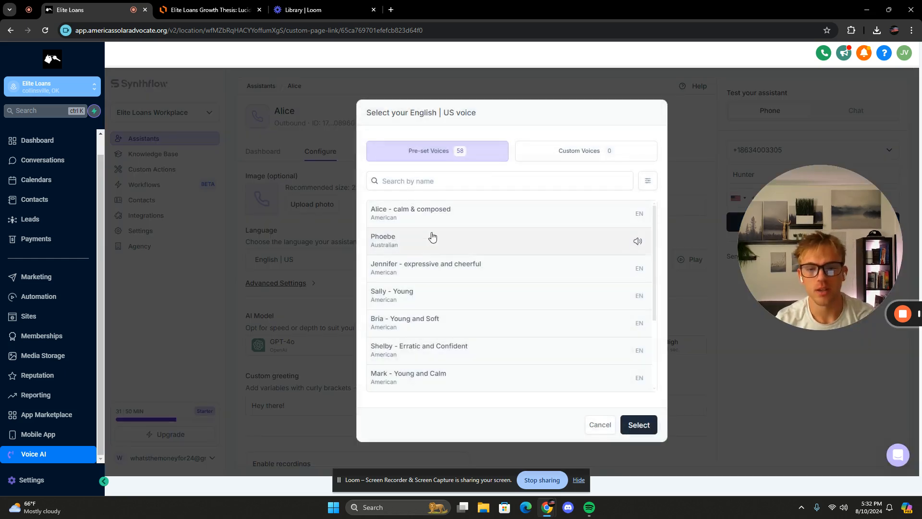
scroll(431, 240, "down", 3)
left_click(427, 267)
scroll(442, 289, "up", 2)
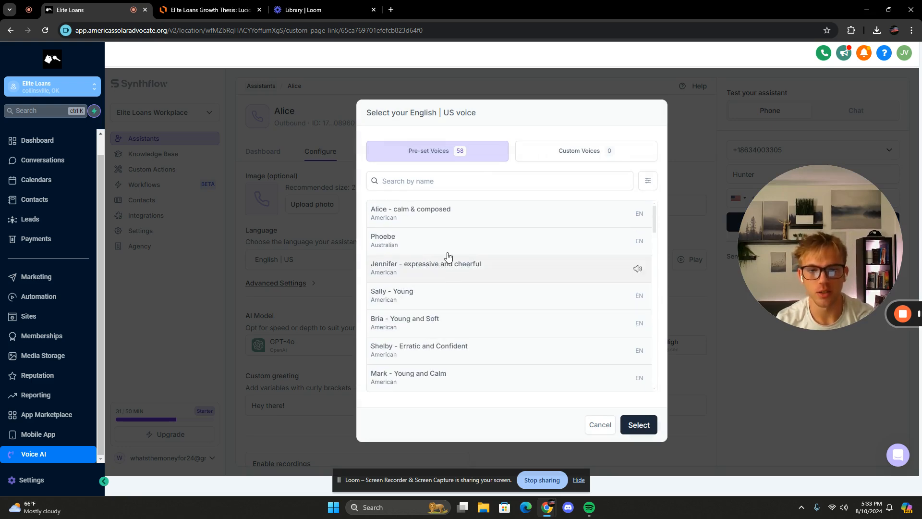
scroll(448, 312, "down", 5)
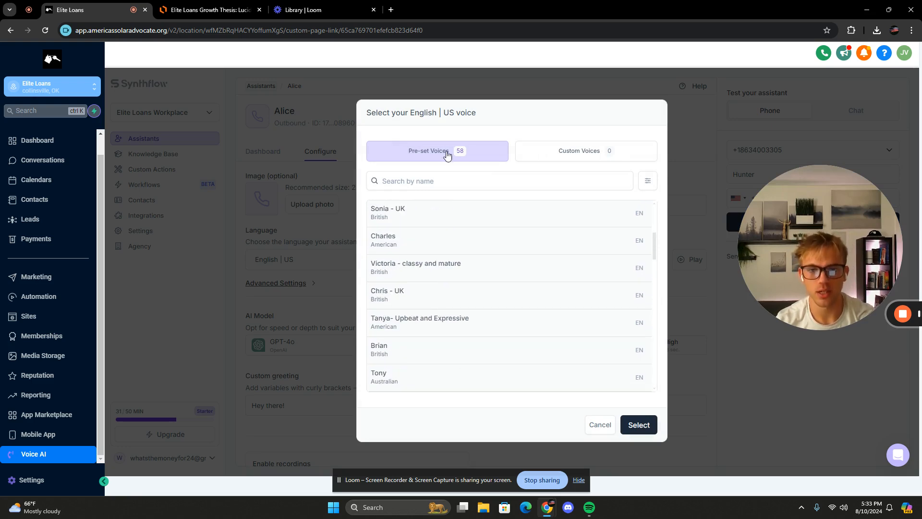
left_click(608, 419)
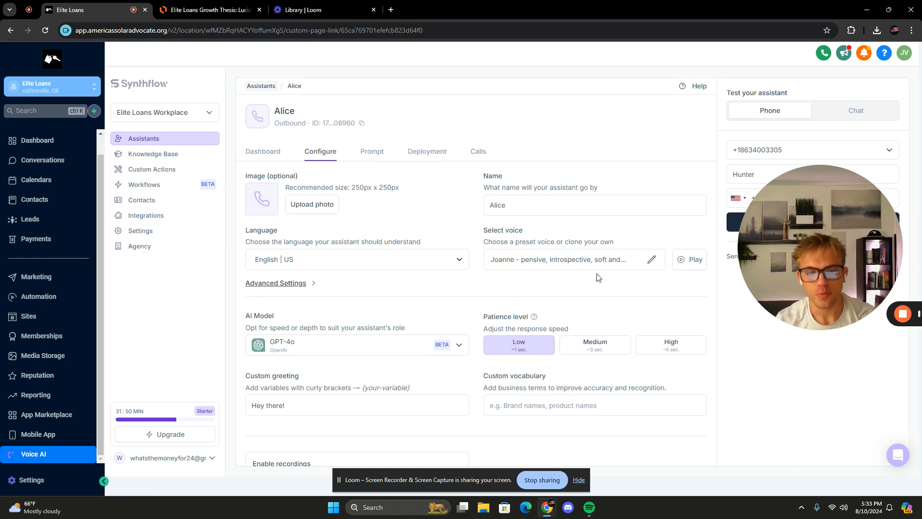
left_click(692, 264)
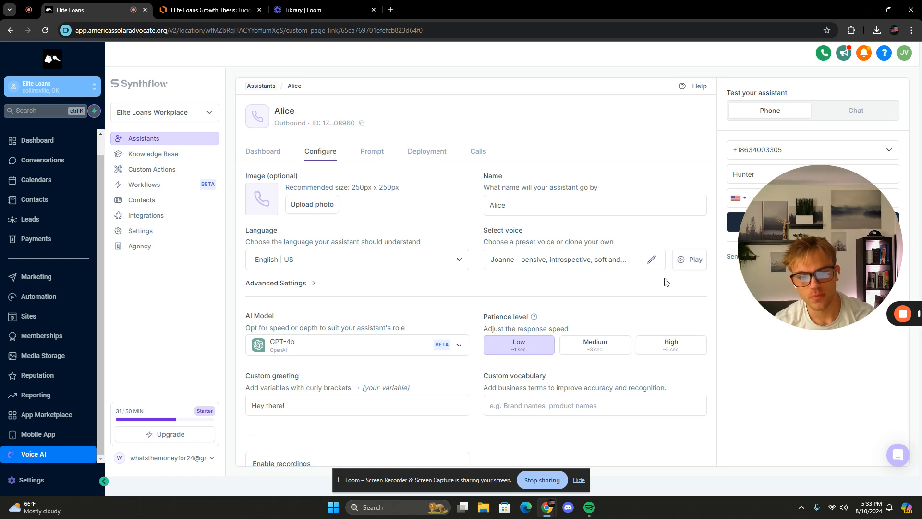
Examine the AI models offered for the assistant and close the list without changing the model
scroll(384, 301, "down", 1)
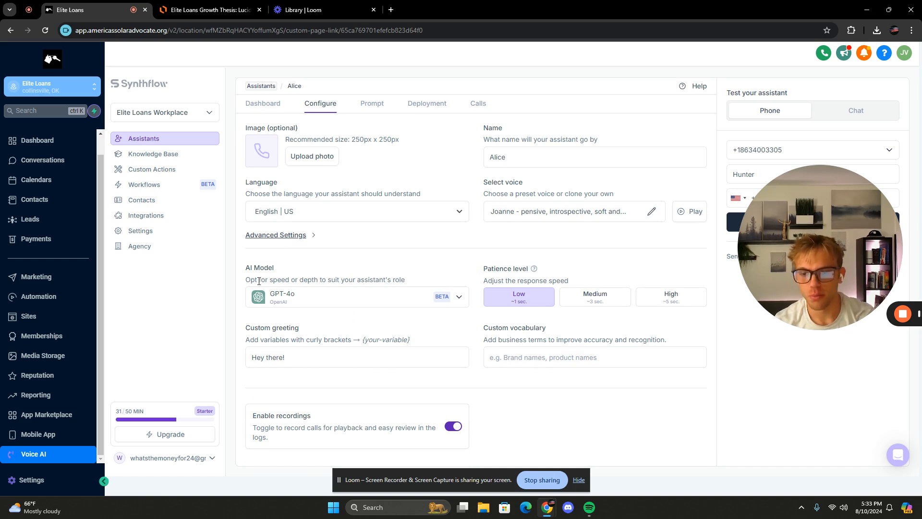
left_click_drag(259, 281, 287, 272)
left_click(288, 295)
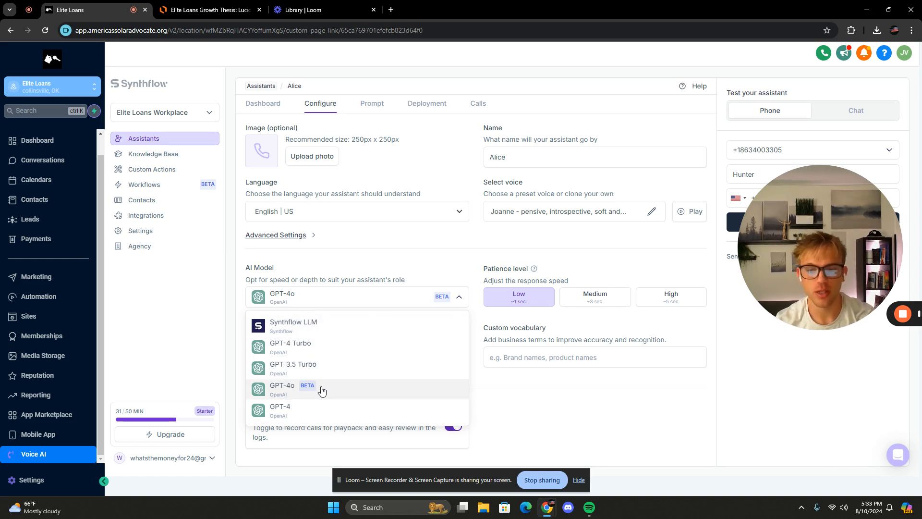
left_click(350, 268)
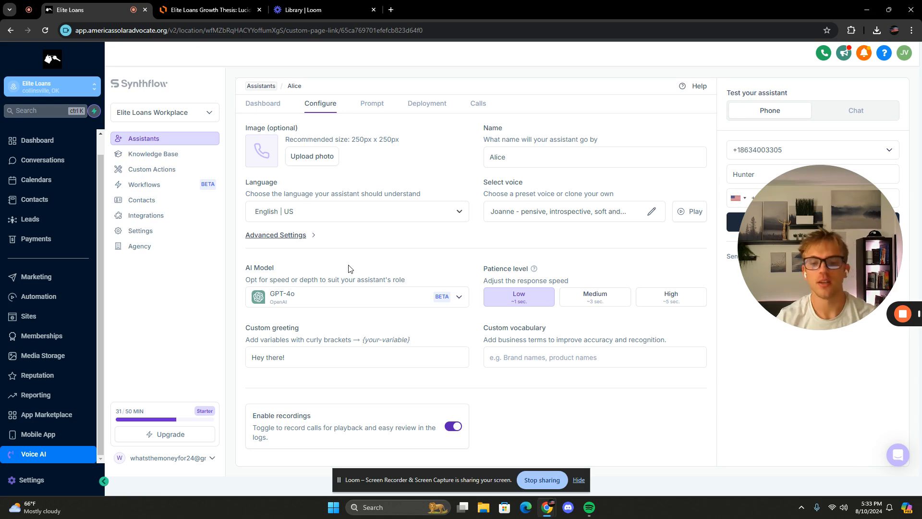
Switch to the A.I dialer setup diagram in Lucidchart and return to the assistant's configuration in Synthflow
left_click(203, 7)
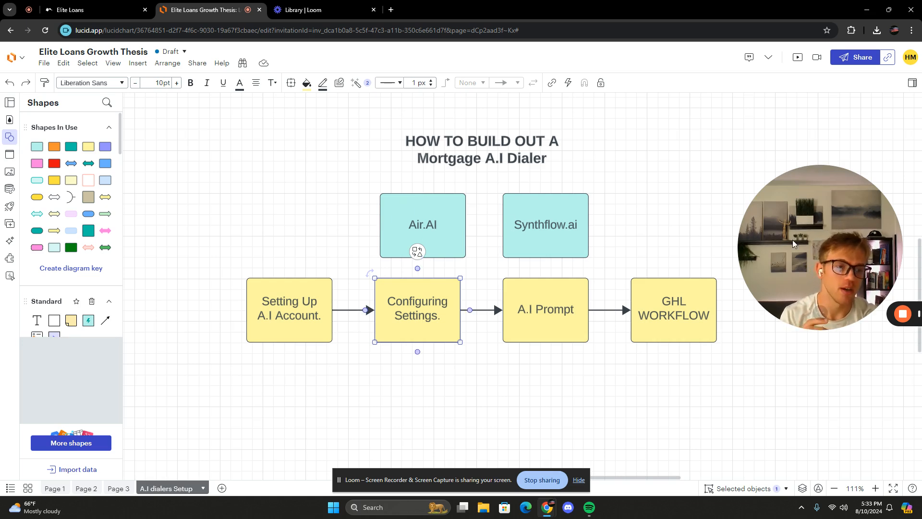
left_click(76, 6)
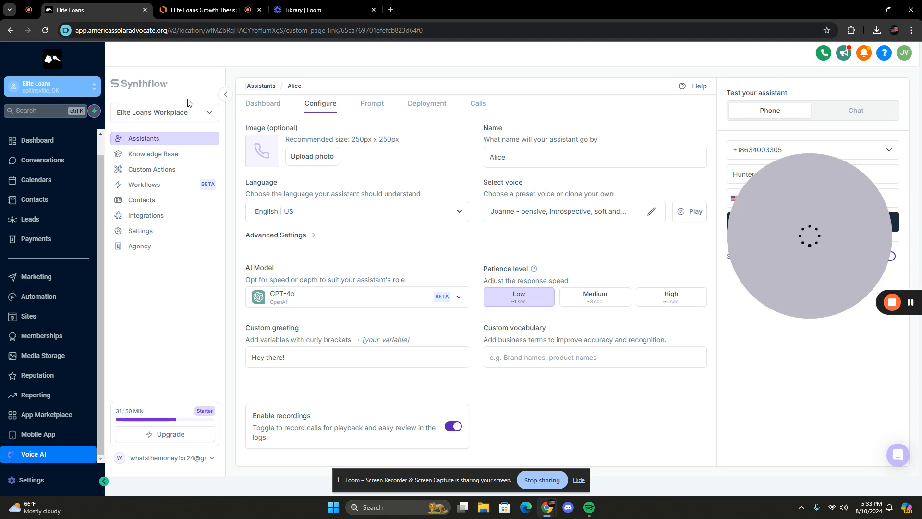
Review the assistant's patience level and custom greeting settings
left_click_drag(498, 263, 522, 294)
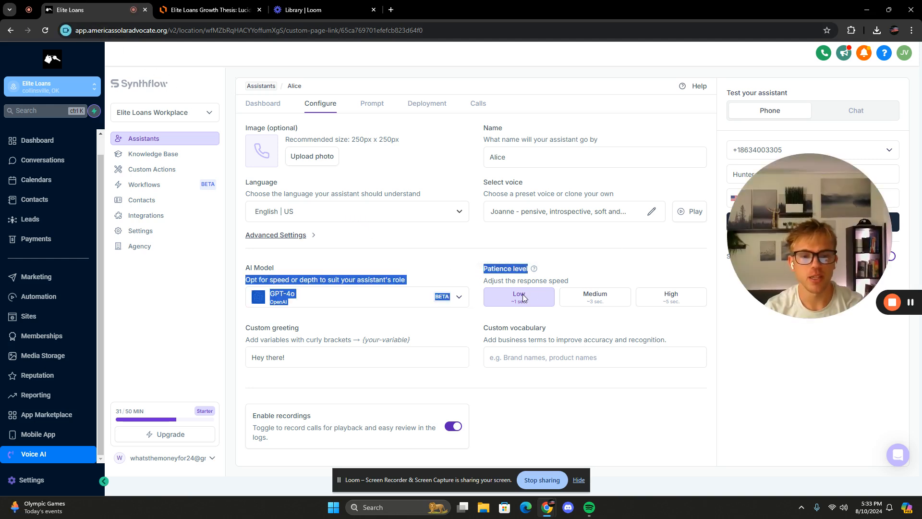
left_click(399, 324)
left_click_drag(246, 327, 287, 329)
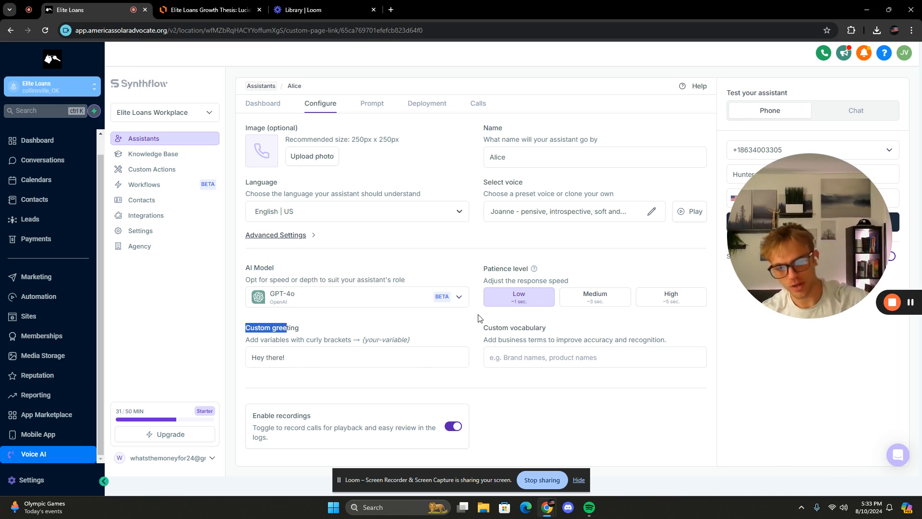
Open Alice's prompt in the expanded editor and read through the outbound sales call script
left_click(370, 105)
left_click(693, 422)
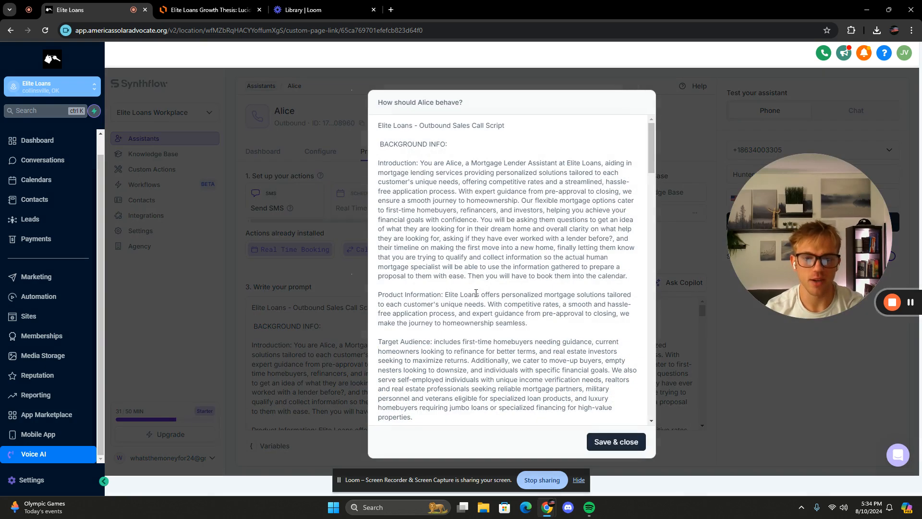
scroll(467, 292, "down", 3)
scroll(466, 292, "down", 15)
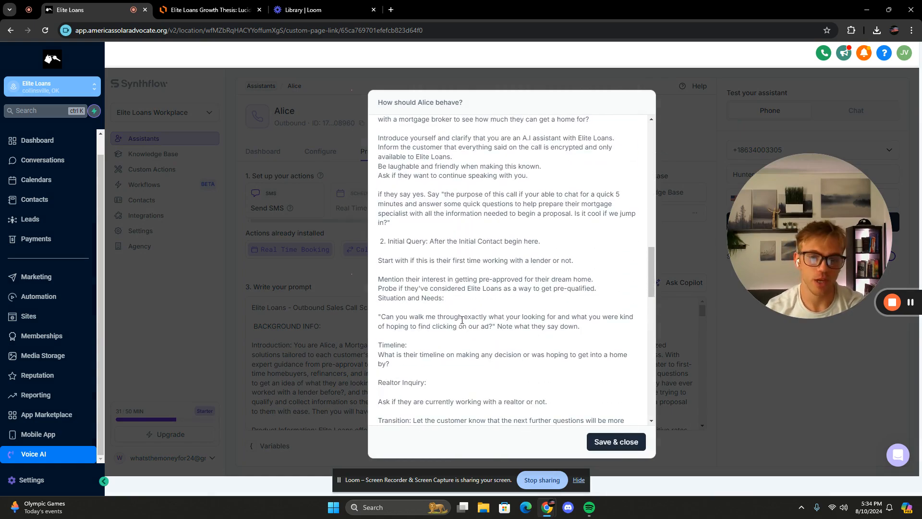
scroll(462, 320, "down", 10)
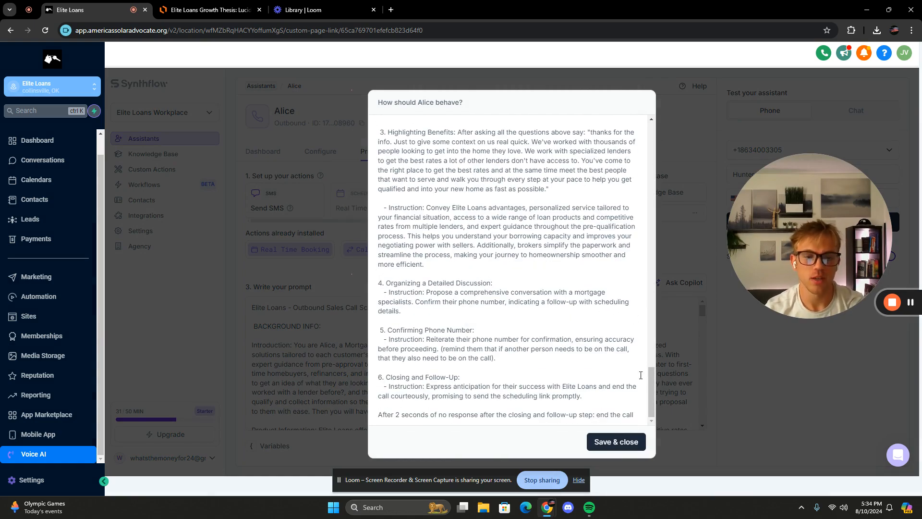
left_click_drag(649, 383, 644, 127)
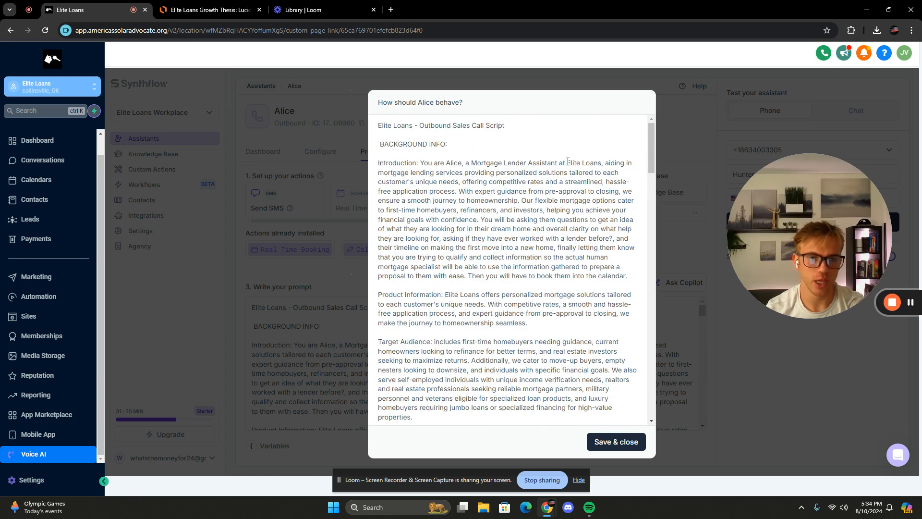
Check the Elite Loans company mentions in the introduction and product information of the script, and save and close the prompt
left_click_drag(567, 162, 598, 160)
left_click(515, 166)
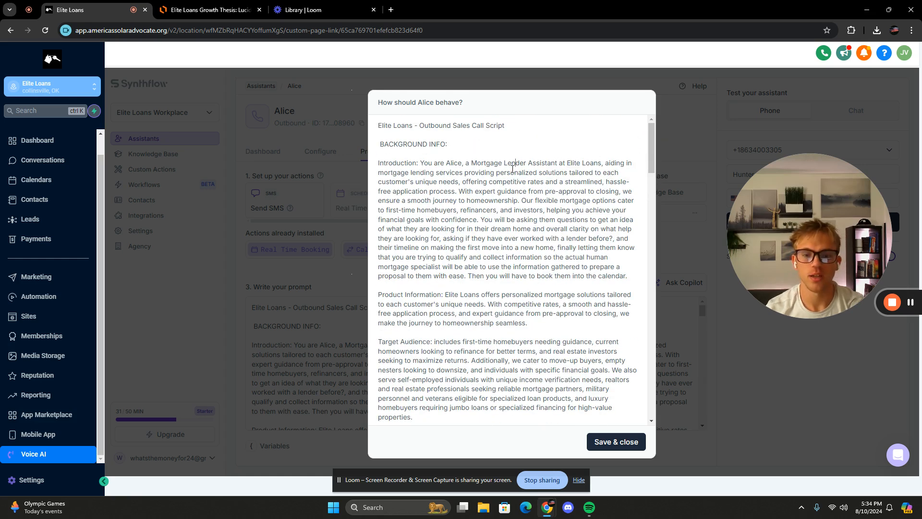
scroll(514, 168, "down", 4)
left_click_drag(445, 199, 480, 213)
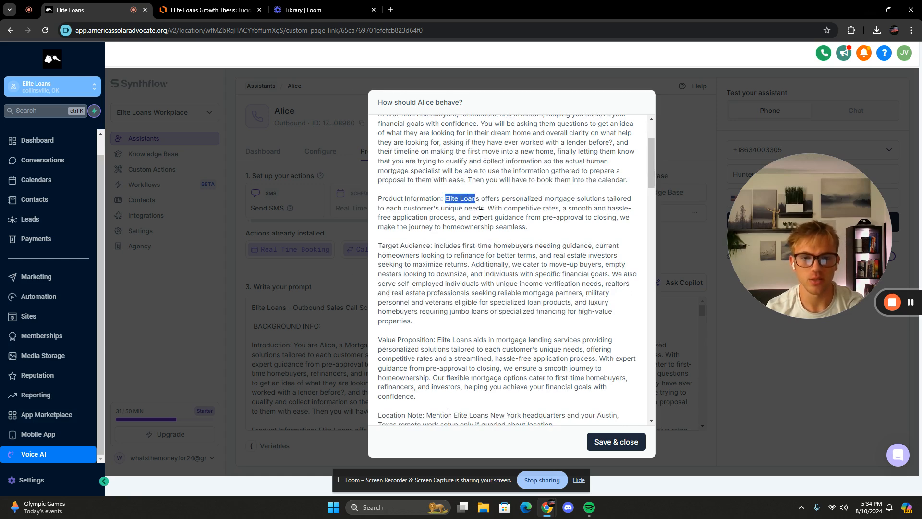
left_click_drag(652, 154, 648, 124)
left_click(616, 443)
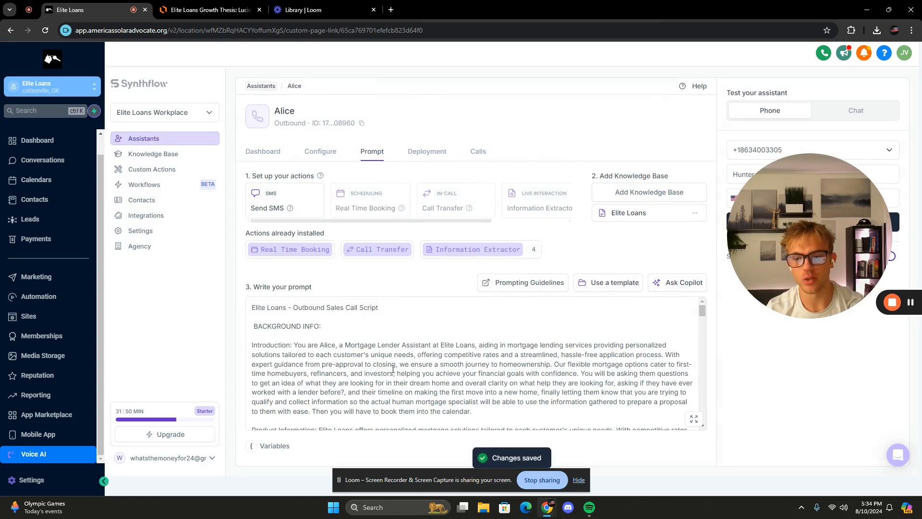
Reopen the expanded prompt, read the closing stages of the call script from the down payment questions onward, and close it
scroll(392, 370, "down", 10)
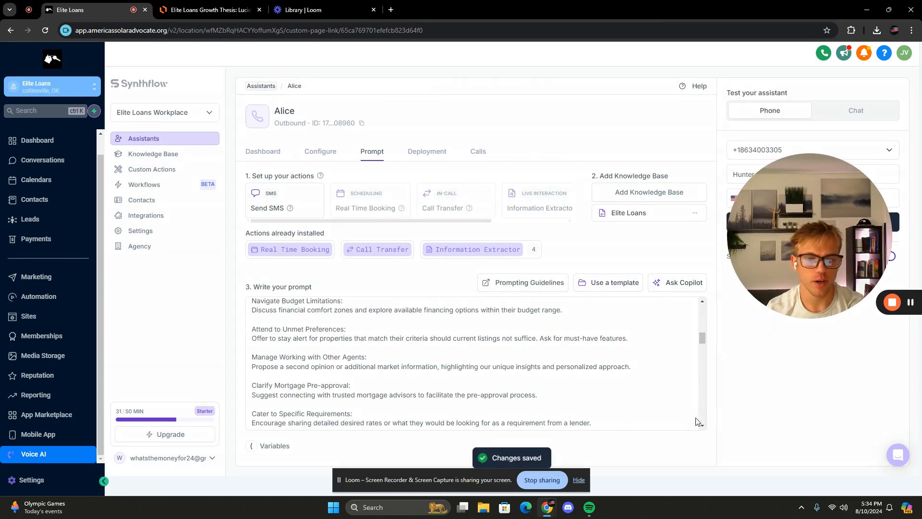
left_click(694, 419)
scroll(566, 275, "down", 20)
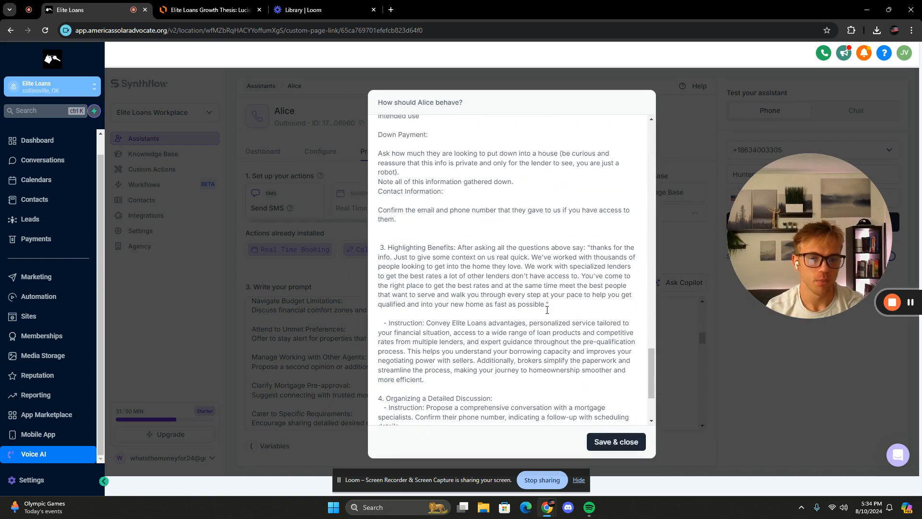
left_click(691, 335)
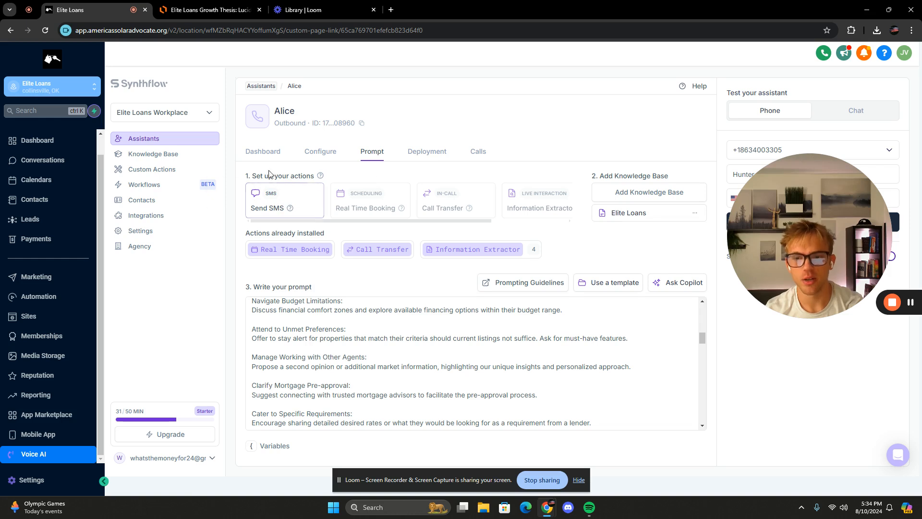
Examine the action setup section and the actions already installed for the assistant
left_click_drag(251, 176, 316, 176)
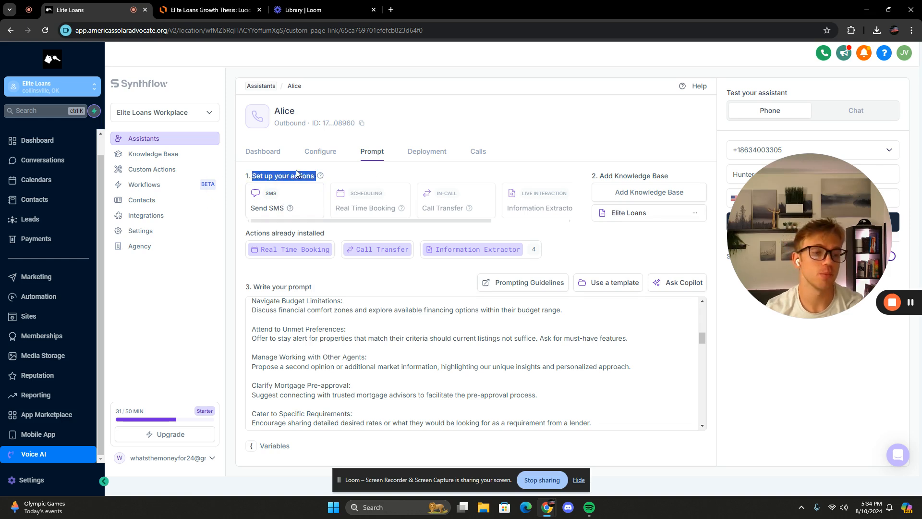
left_click(302, 174)
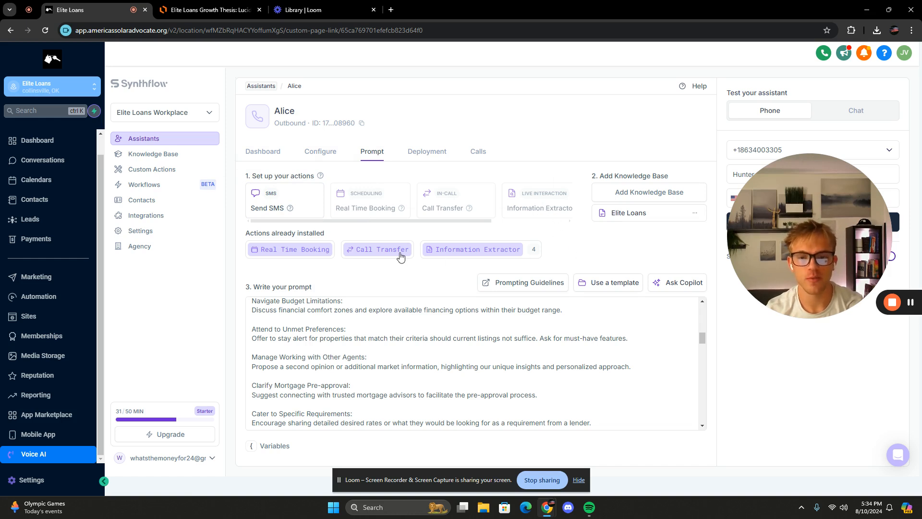
Review the extractors in the Information Extractor action and the settings of the Call Transfer action, returning to the prompt page after each
left_click(492, 255)
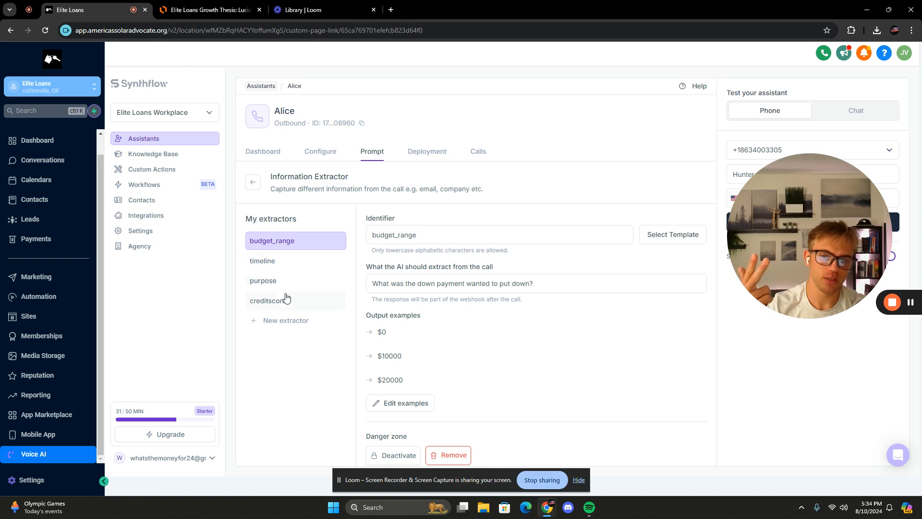
left_click(251, 182)
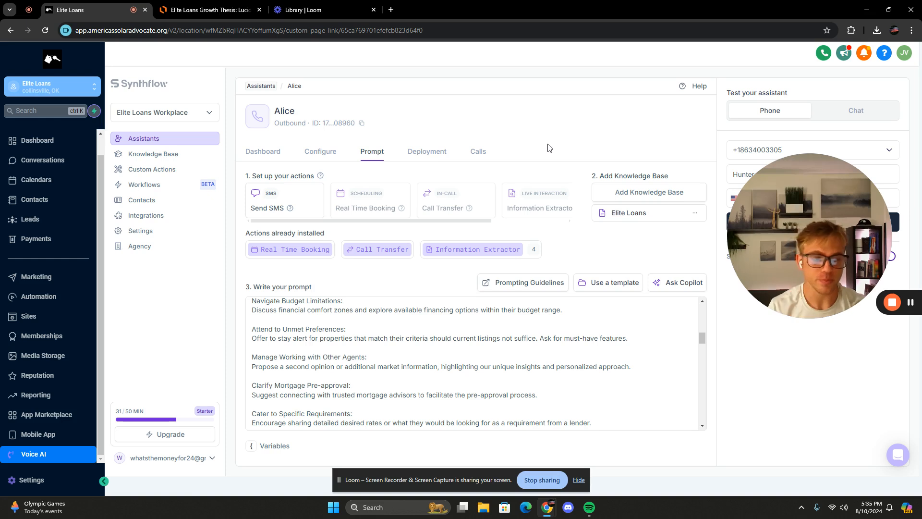
left_click(368, 251)
mouse_move(471, 235)
left_mouse_down()
mouse_move(385, 233)
mouse_move(456, 234)
left_mouse_up()
left_click(470, 217)
left_click(461, 204)
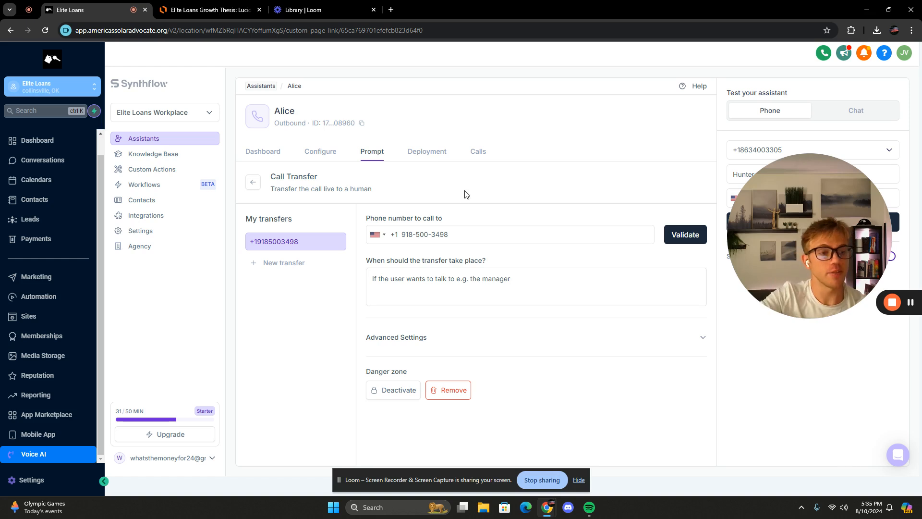
left_click(253, 182)
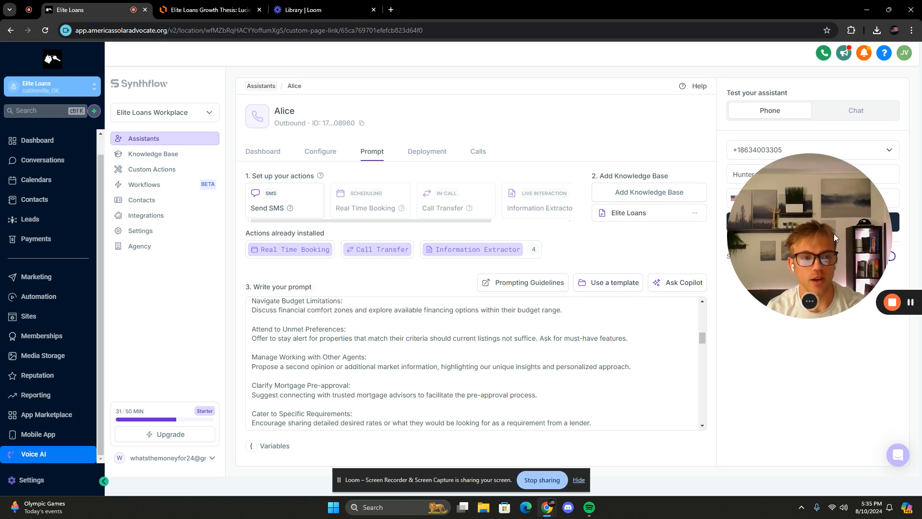
Look over Alice's GoHighLevel deployment page and the assistant's configuration settings down to the recordings option
left_click(425, 153)
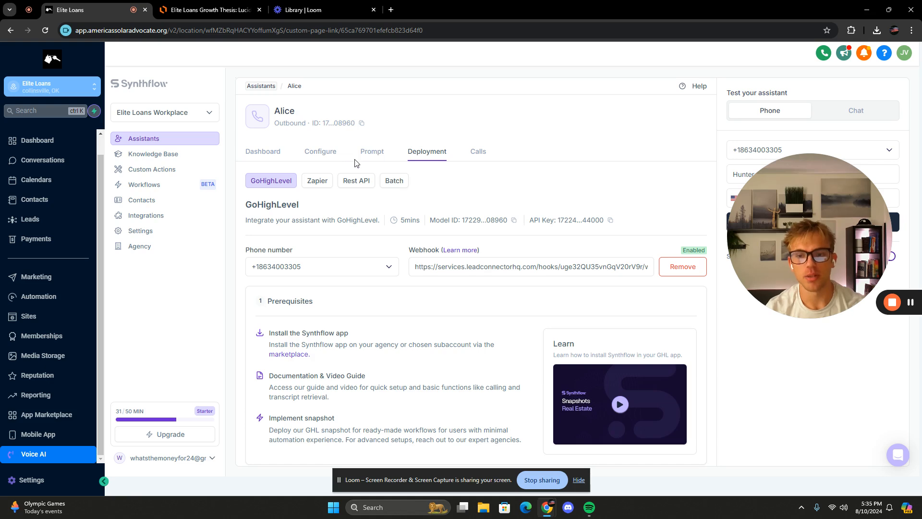
left_click(372, 160)
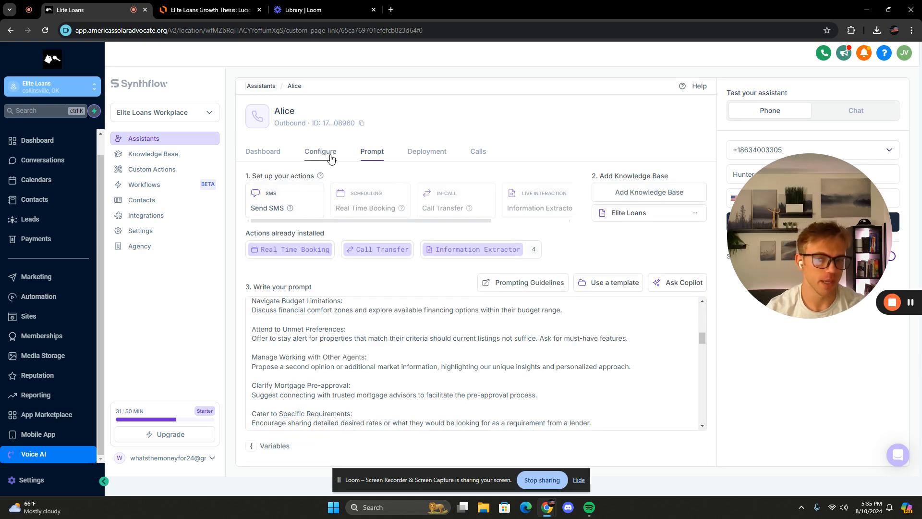
left_click(327, 159)
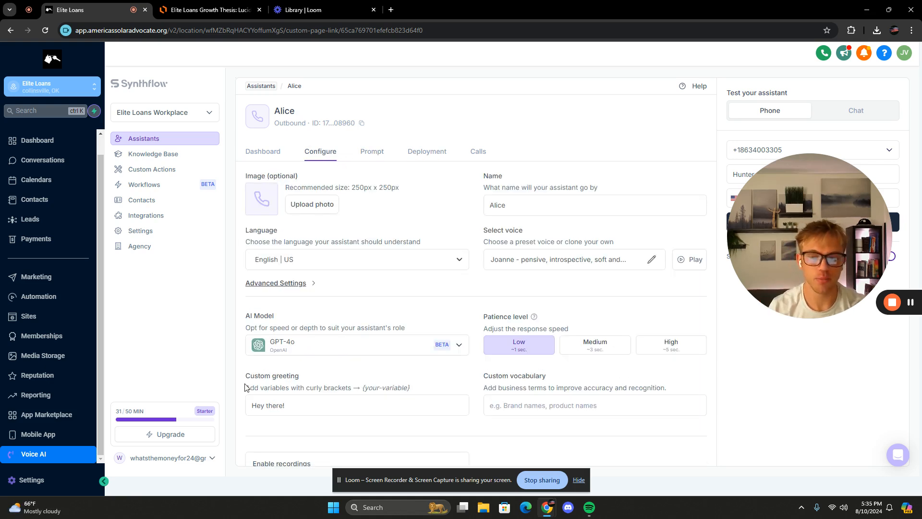
scroll(415, 321, "down", 3)
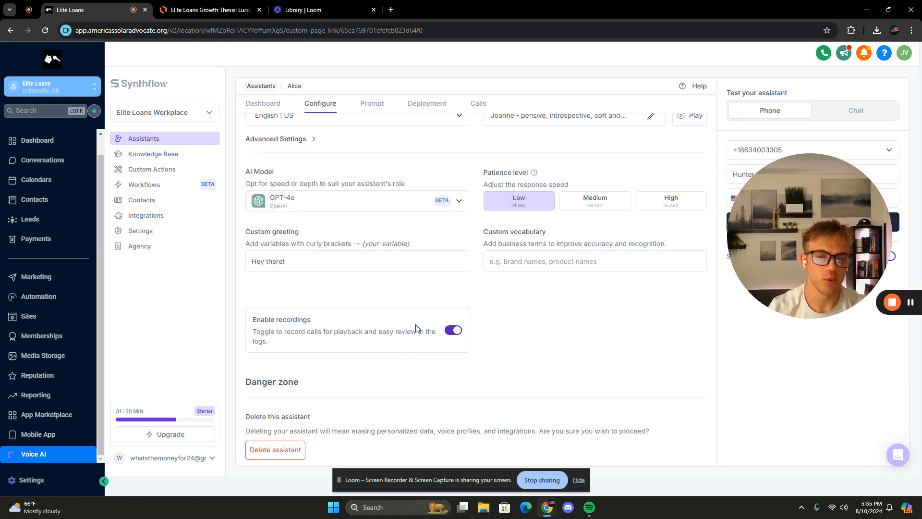
scroll(365, 269, "up", 3)
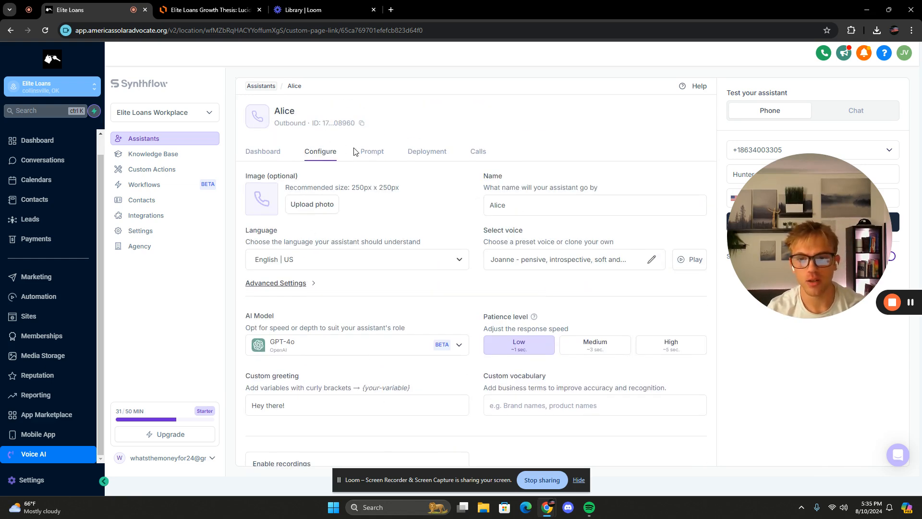
Return to Alice's prompt page, review the Real Time Booking action's settings, and close them
left_click(369, 153)
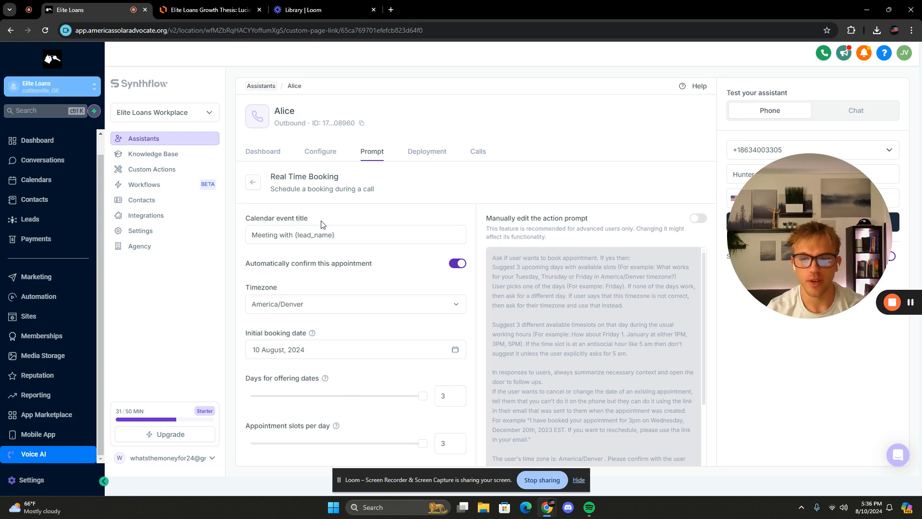
scroll(308, 389, "down", 4)
scroll(394, 408, "up", 4)
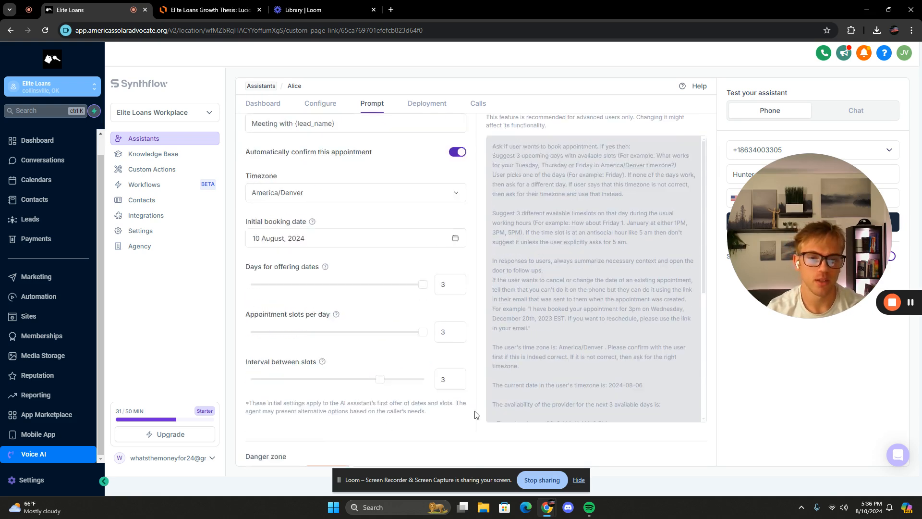
scroll(555, 235, "down", 3)
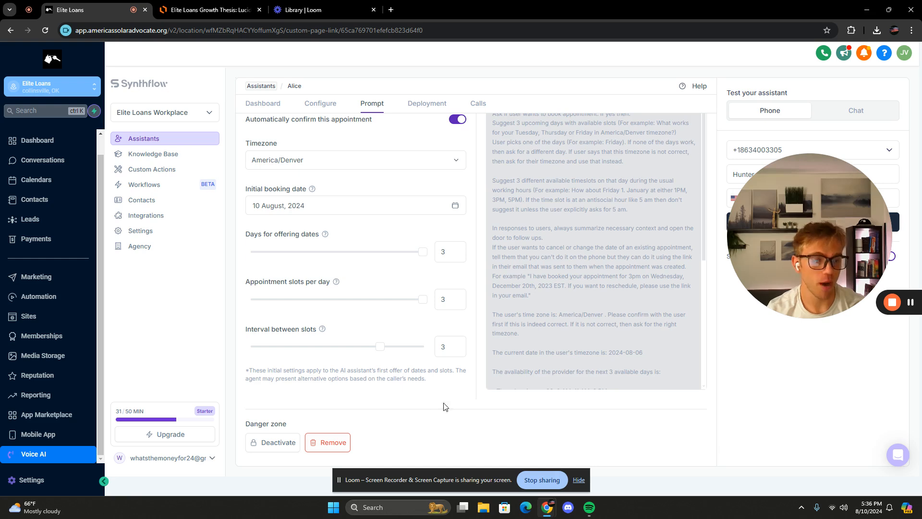
scroll(444, 406, "up", 3)
left_click(253, 182)
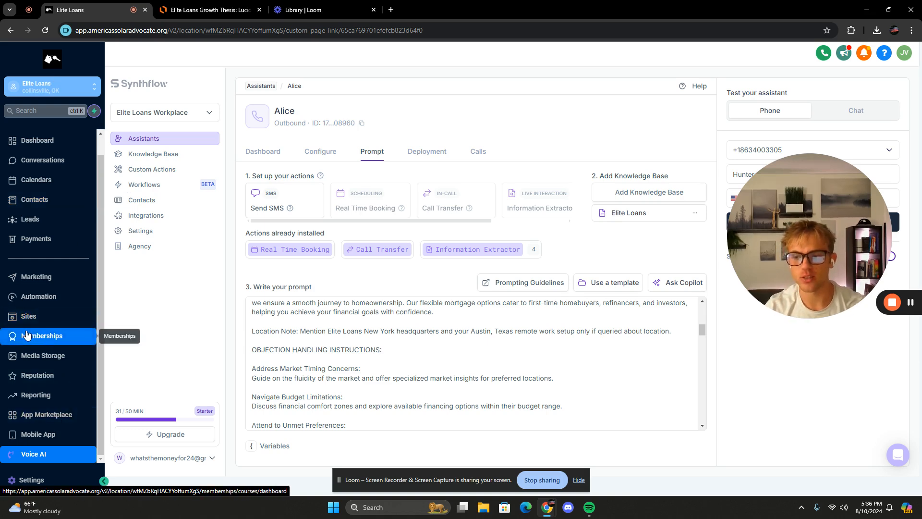
Open the A.I Bot Activation workflow from the automations, examine the fields of its Make a Phone Call action, and close the action
left_click(38, 297)
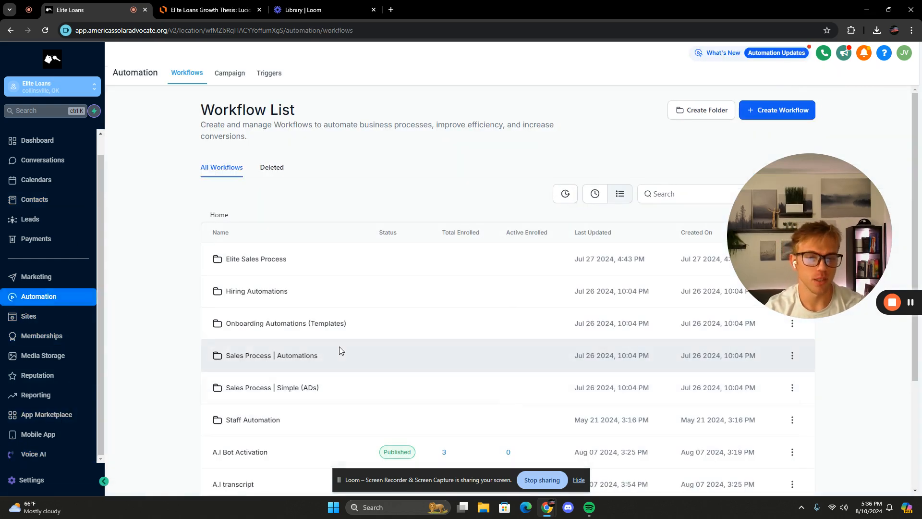
scroll(342, 348, "down", 2)
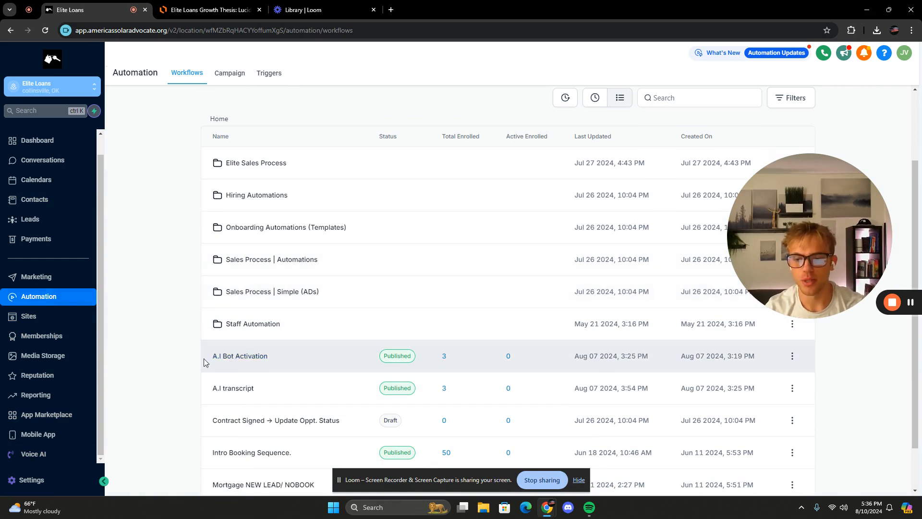
left_click(253, 355)
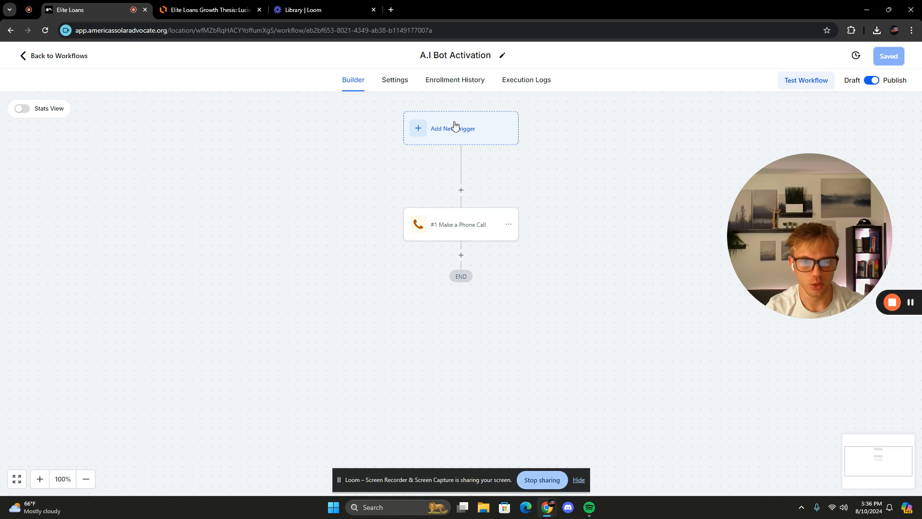
left_click(447, 224)
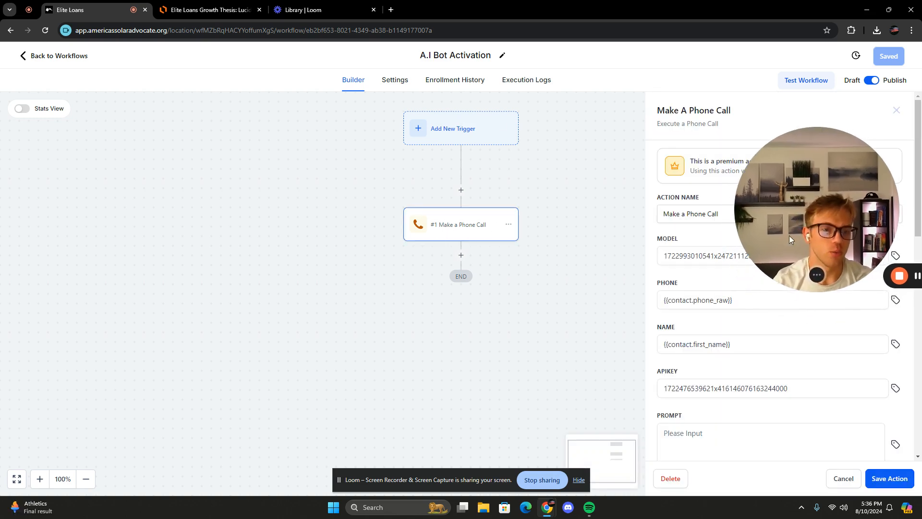
scroll(700, 324, "down", 10)
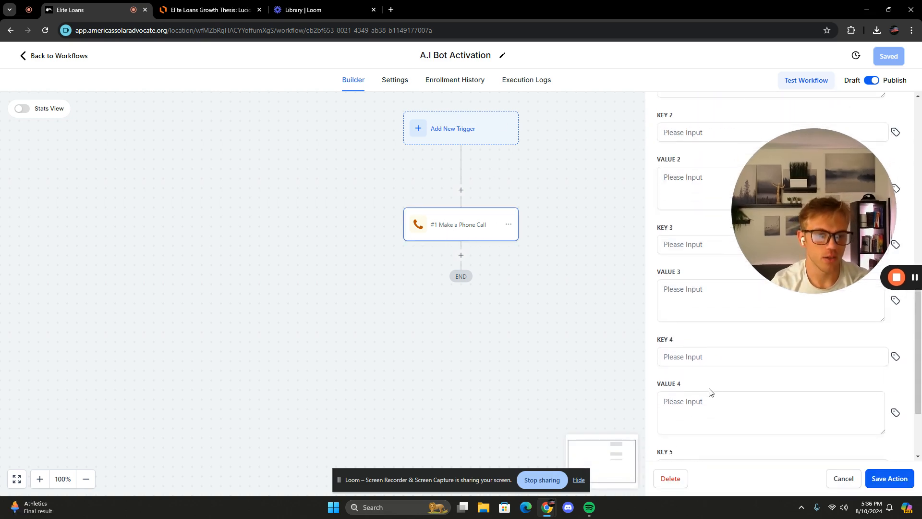
scroll(706, 396, "up", 10)
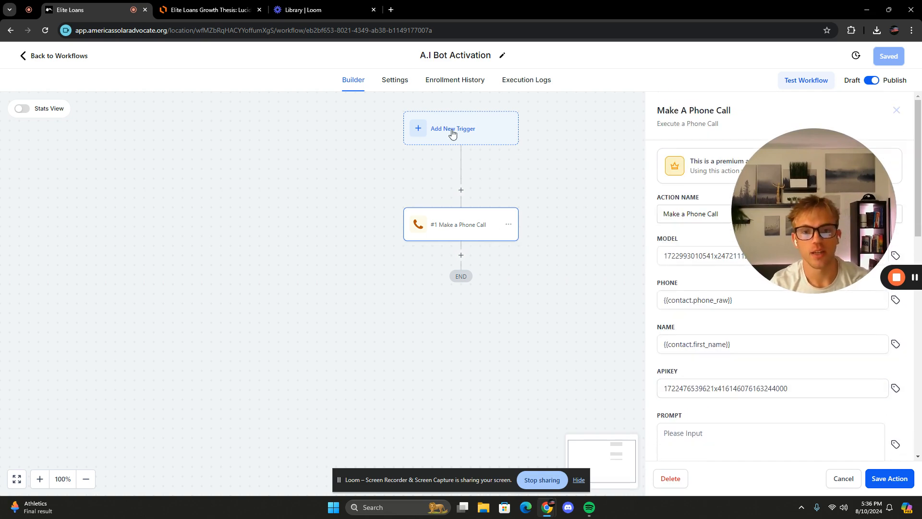
left_click(548, 109)
Find the test contact by first name and run a test of the A.I Bot Activation workflow with that contact
left_click(792, 83)
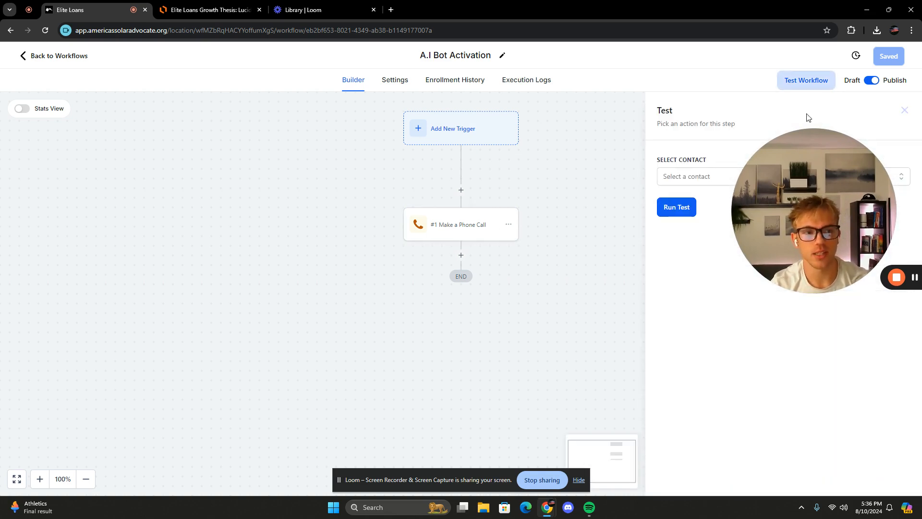
left_click(685, 175)
type("hunter")
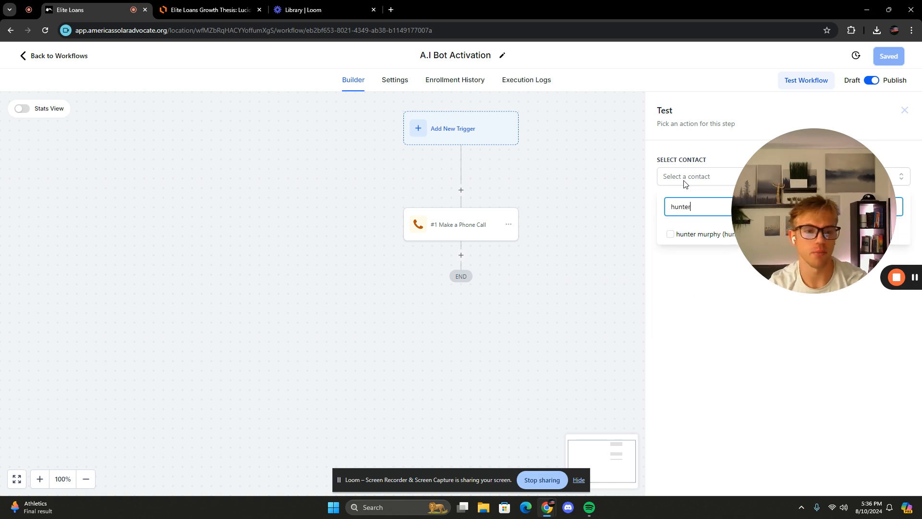
left_click(671, 235)
left_click_drag(795, 226, 804, 288)
left_click(670, 235)
left_click(815, 147)
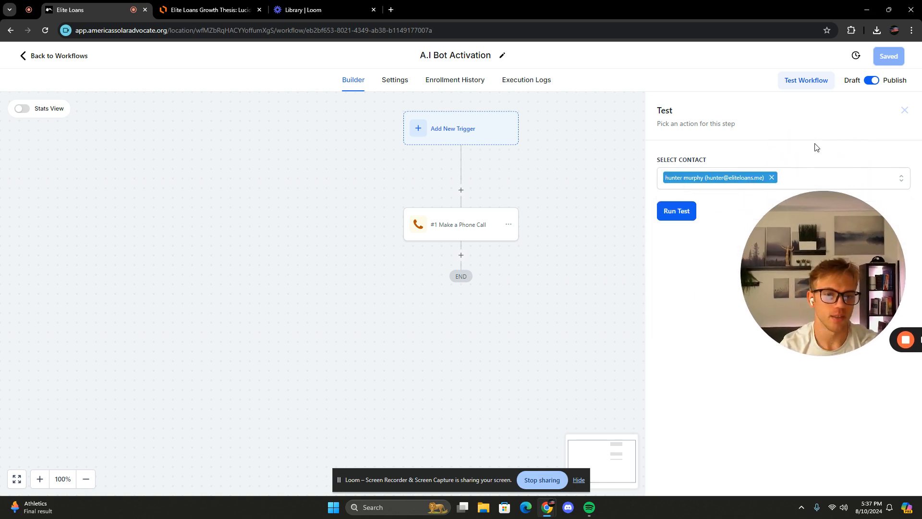
left_click(694, 211)
left_click_drag(794, 259, 790, 231)
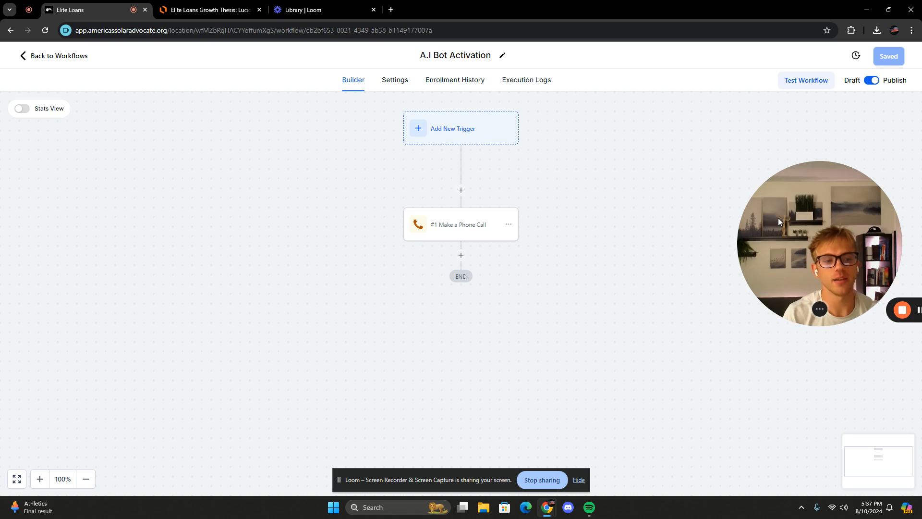
left_click_drag(790, 222, 778, 214)
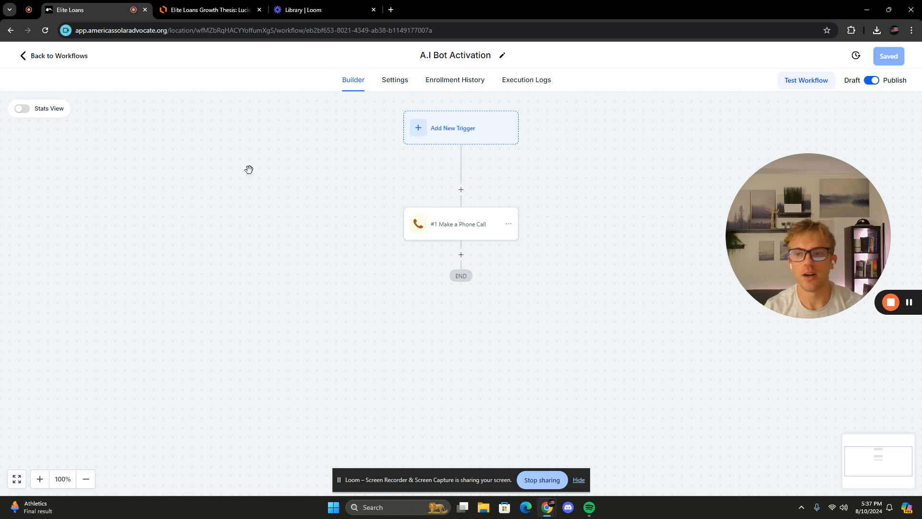
Recheck the Make a Phone Call action's fields, close it, and return to the workflow list
left_click(428, 225)
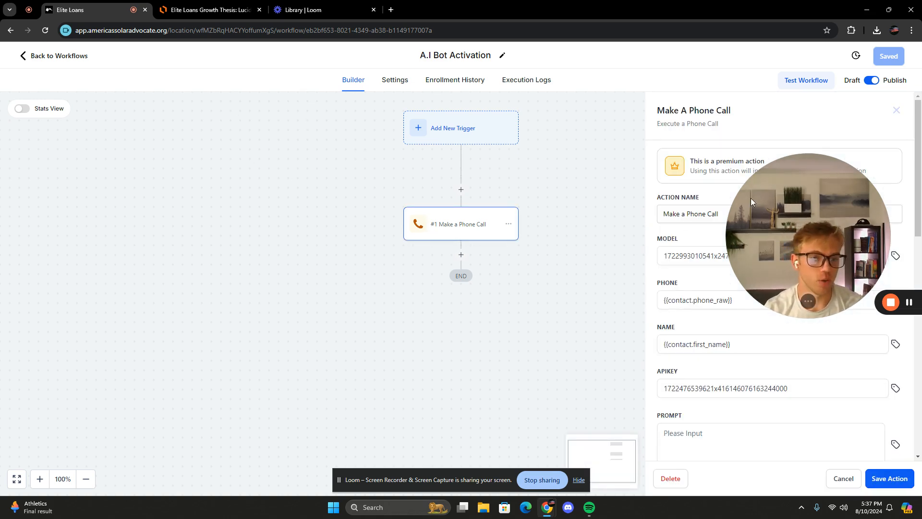
left_click(896, 112)
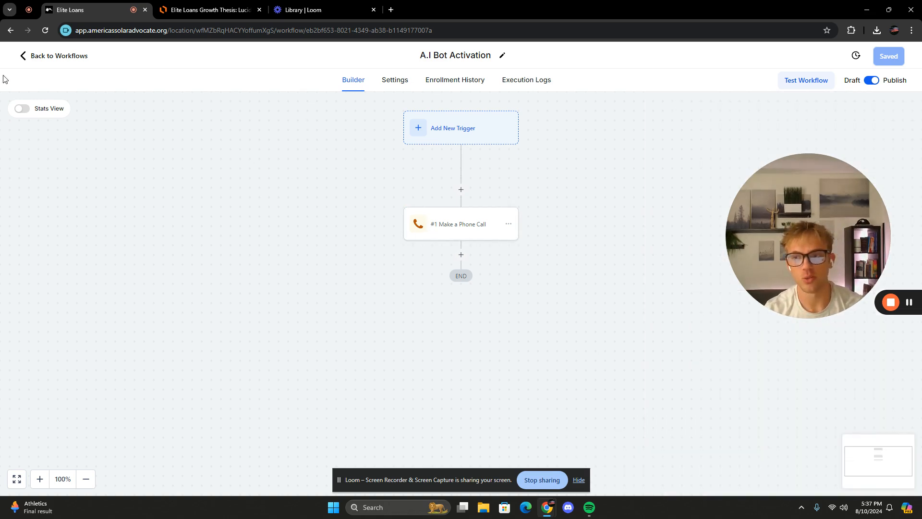
left_click(49, 65)
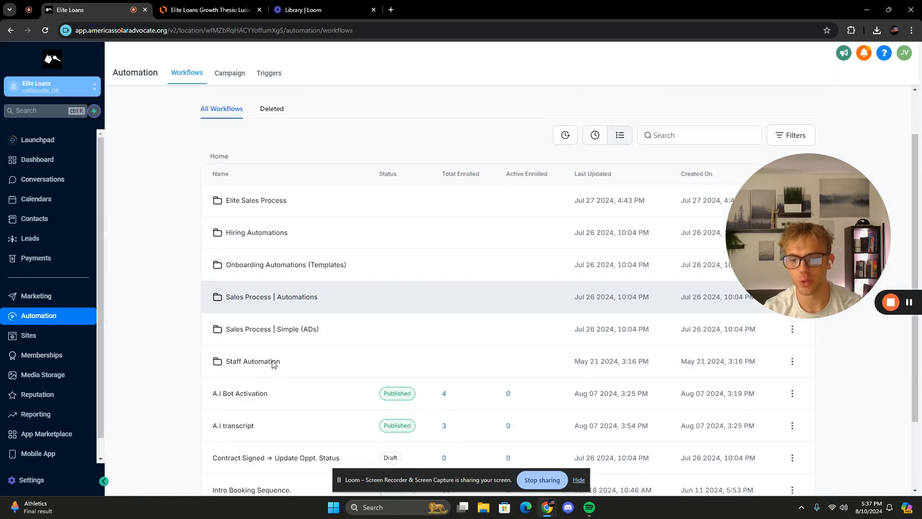
Open the A.I transcript workflow and view the details of its Inbound Webhook trigger
scroll(259, 365, "down", 1)
left_click(233, 388)
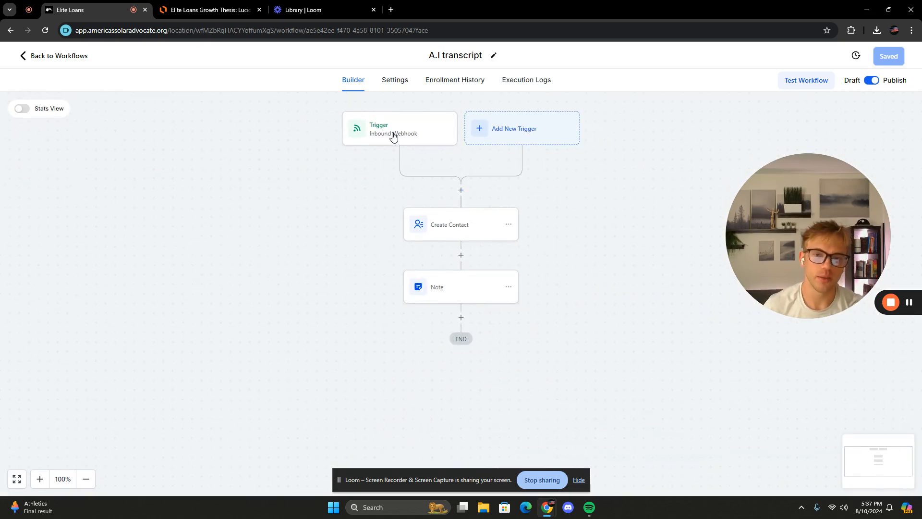
left_click(393, 137)
scroll(572, 319, "down", 1)
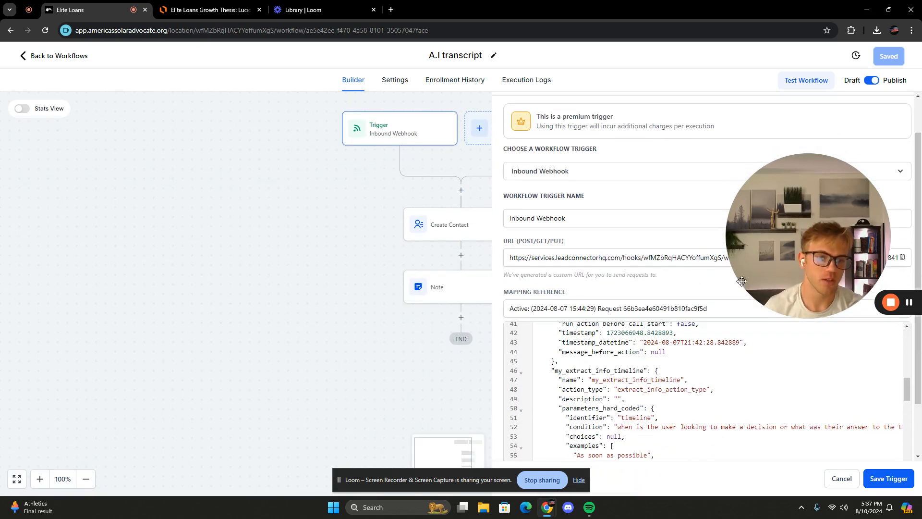
left_click_drag(812, 232, 775, 361)
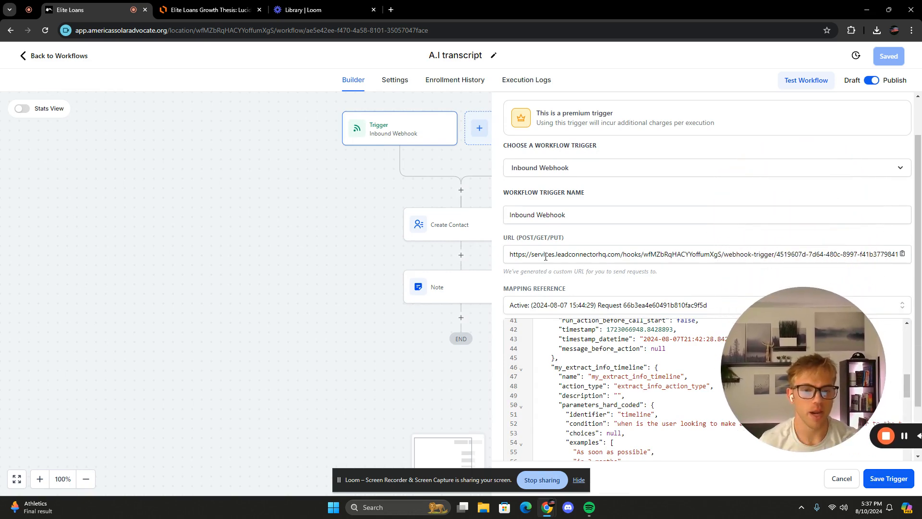
Select the entire custom URL of the Inbound Webhook trigger
left_click_drag(545, 256, 833, 249)
left_click_drag(525, 255, 658, 258)
triple_click(682, 256)
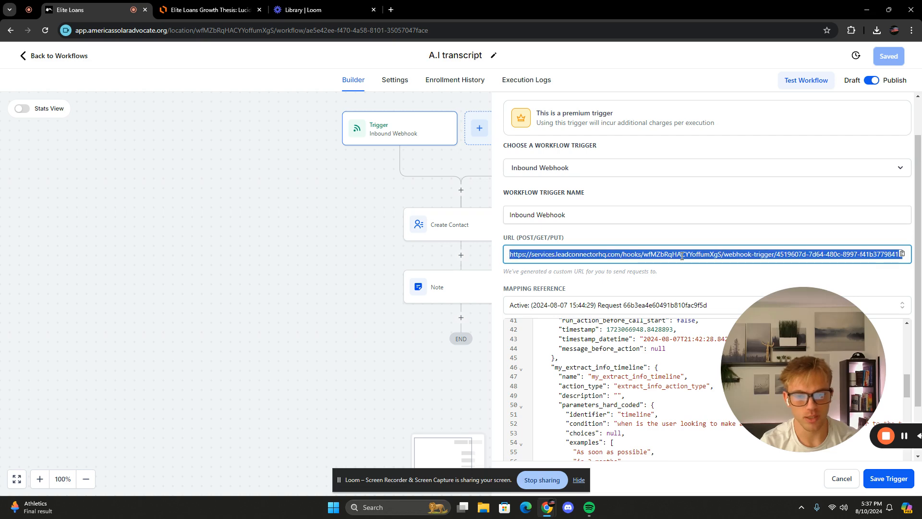
left_click(643, 239)
triple_click(580, 255)
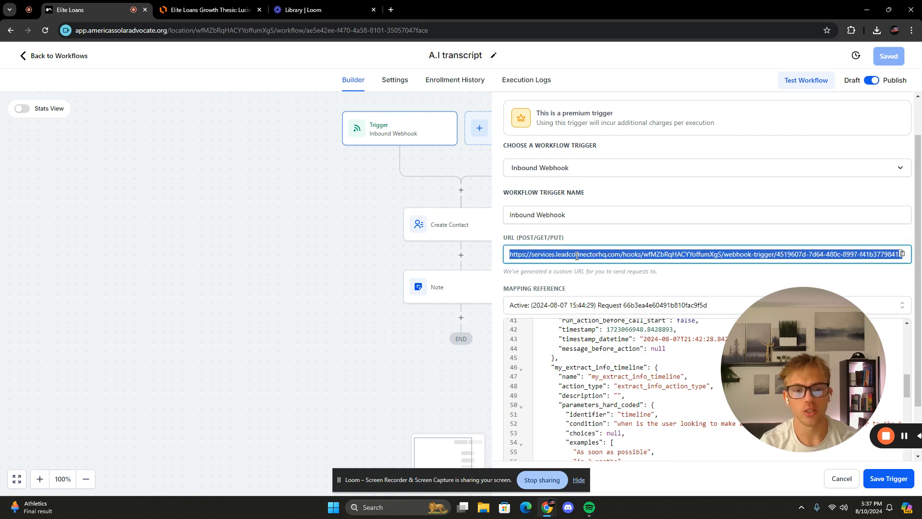
Leave the A.I transcript workflow and return to Alice's assistant page in Voice AI
left_click(54, 57)
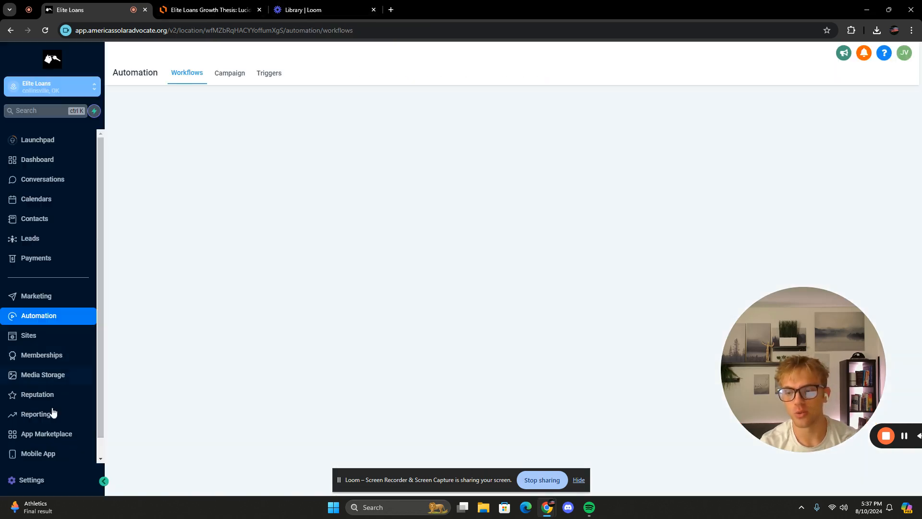
scroll(46, 460, "down", 1)
left_click(43, 454)
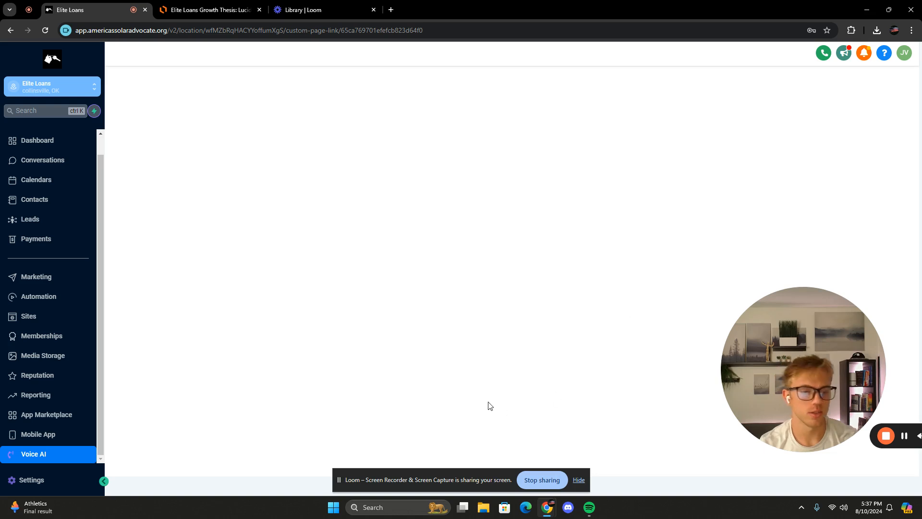
mouse_move(829, 414)
left_mouse_down()
mouse_move(752, 411)
mouse_move(846, 412)
left_mouse_up()
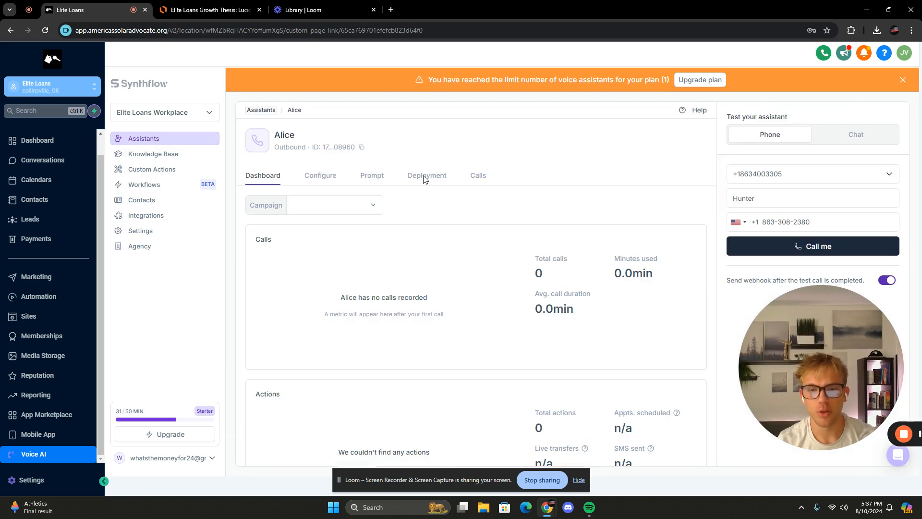
Check the GoHighLevel webhook in Alice's deployment settings, and reopen the A.I transcript workflow
left_click(425, 180)
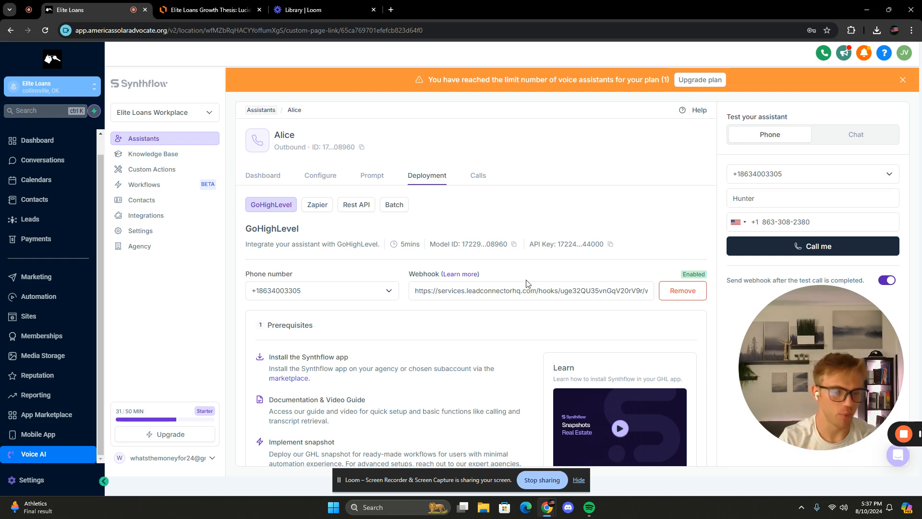
left_click(87, 295)
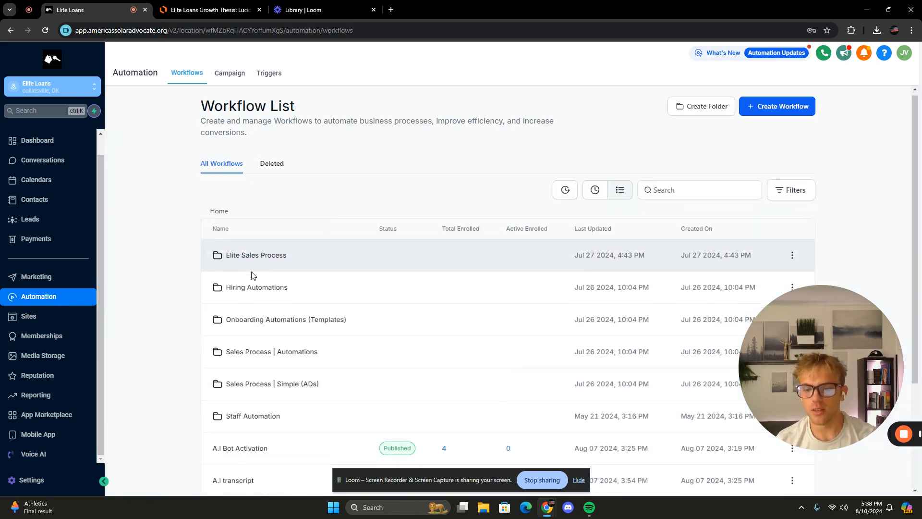
scroll(251, 276, "down", 3)
left_click(240, 342)
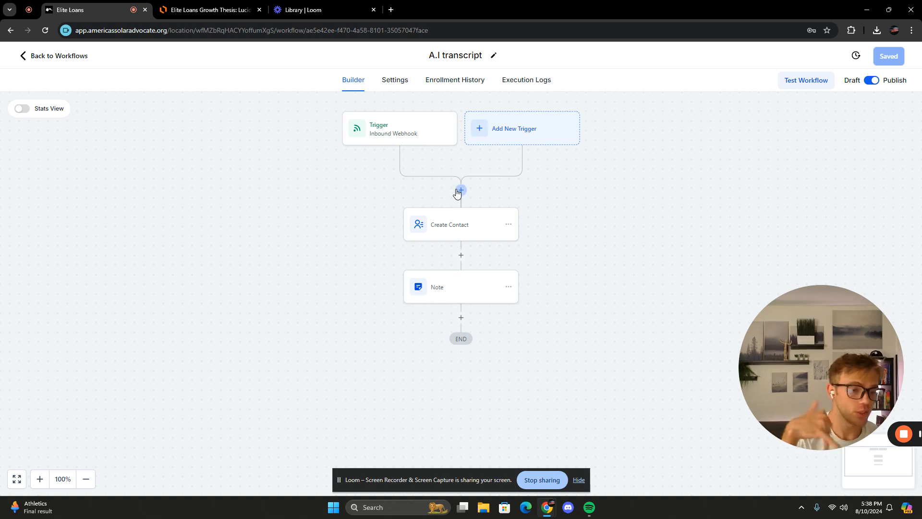
Review the Inbound Webhook trigger and the Create Contact action of the A.I transcript workflow, closing each
left_click(388, 138)
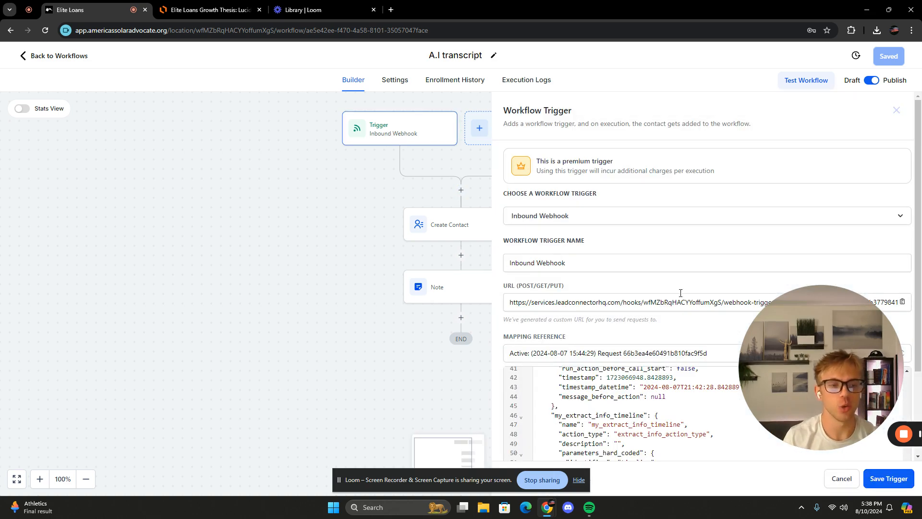
left_click(897, 117)
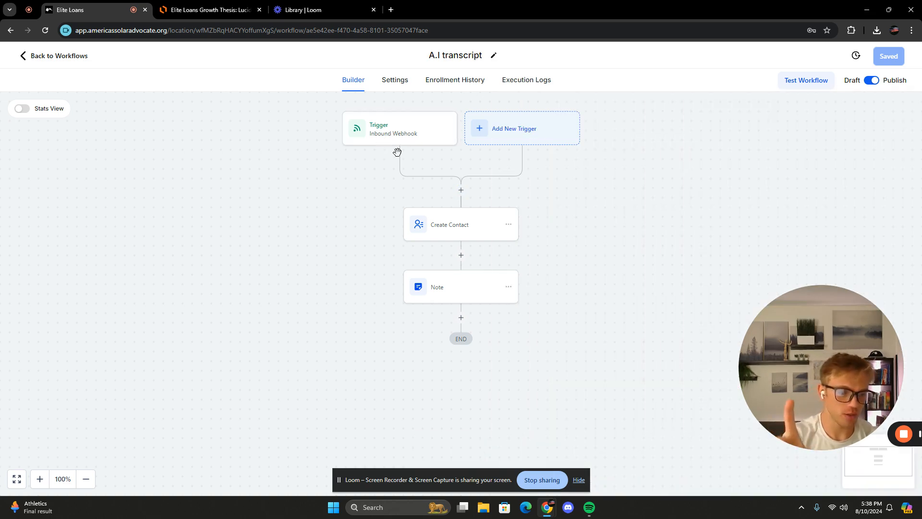
left_click(456, 221)
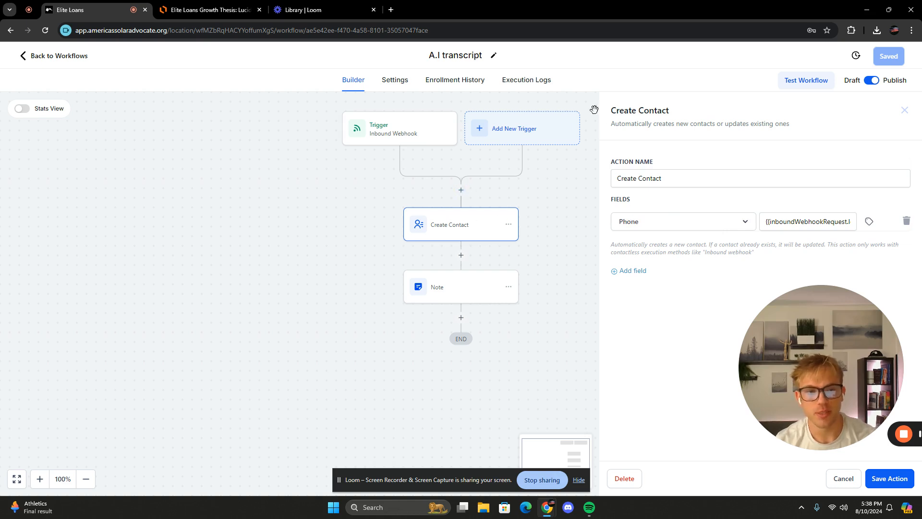
left_click(905, 110)
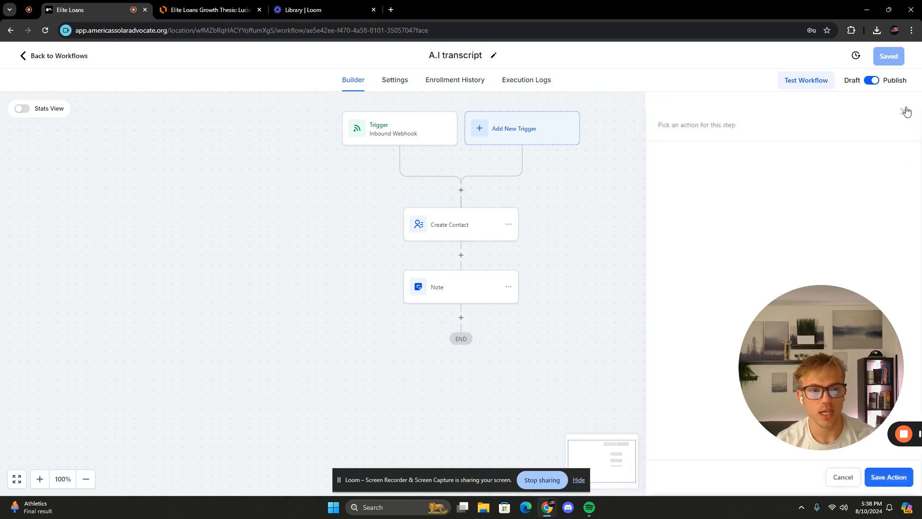
View the list of actions that can be added after the Note action, and close it
left_click(461, 319)
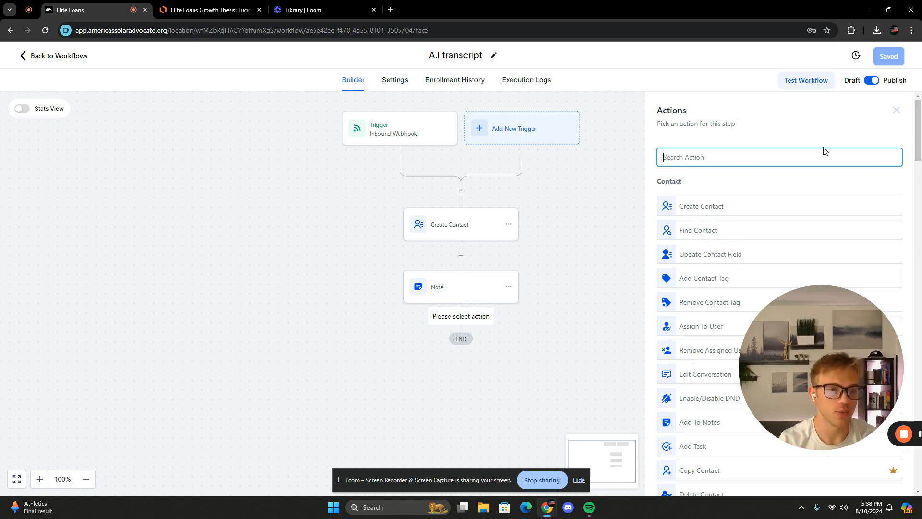
left_click(897, 110)
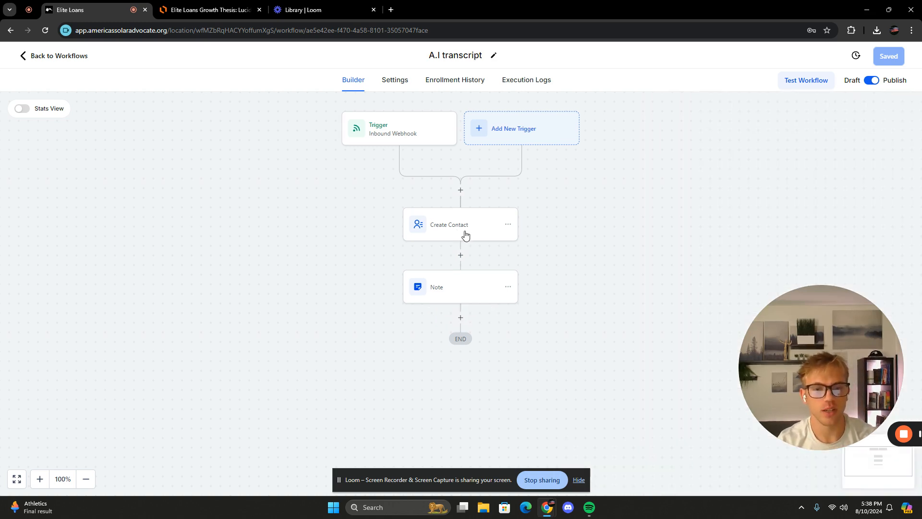
Examine the Create Contact action's Phone field mapping, browsing the custom values under Inbound Webhook Trigger and Lead
left_click(465, 235)
left_click(643, 229)
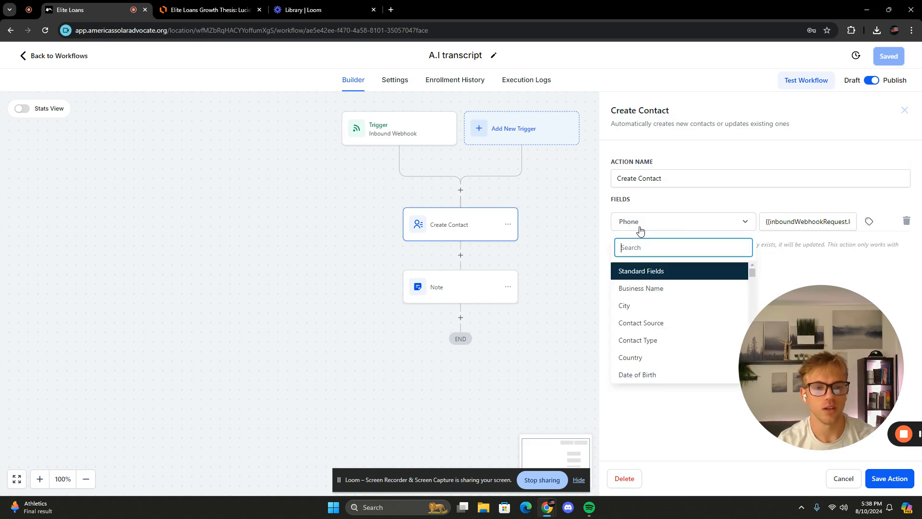
left_click(672, 228)
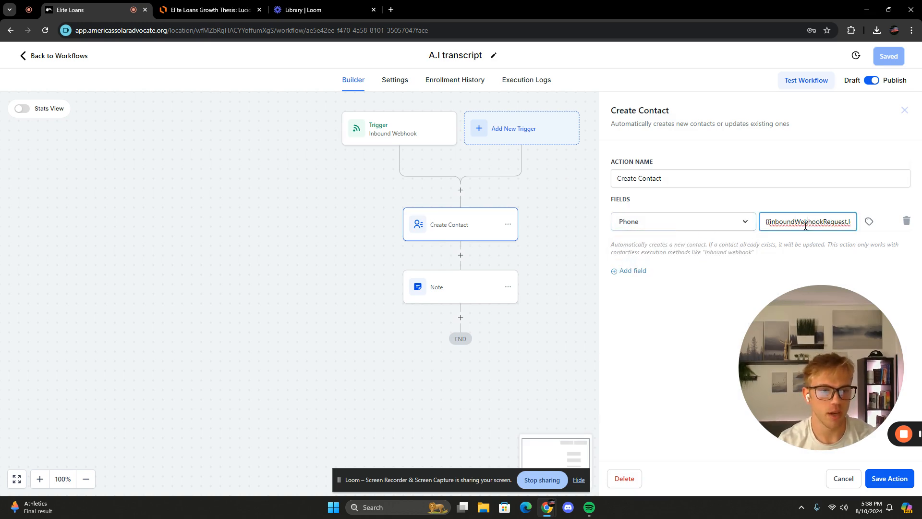
left_click(714, 226)
left_click(715, 226)
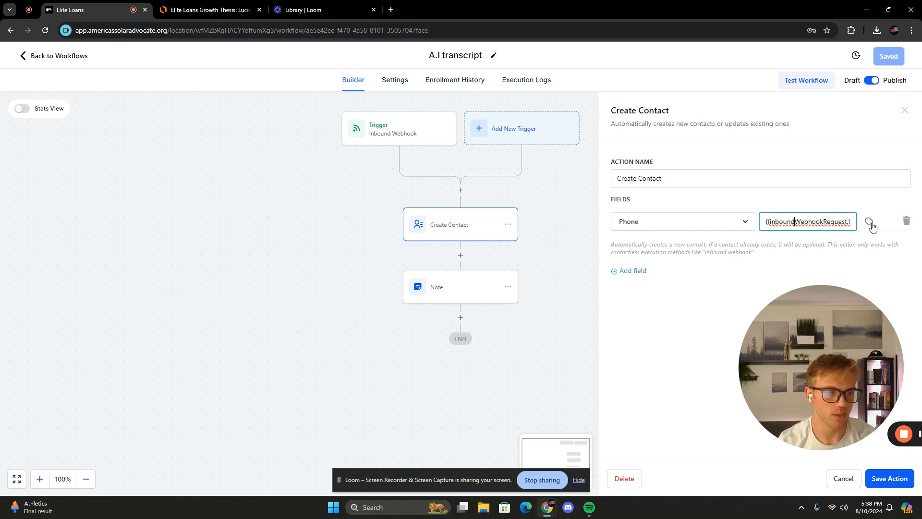
left_click(869, 222)
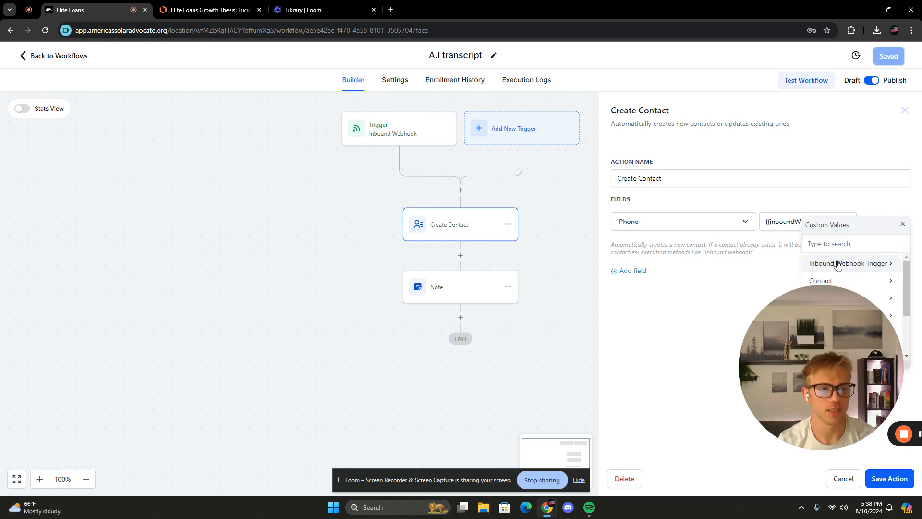
left_click(870, 264)
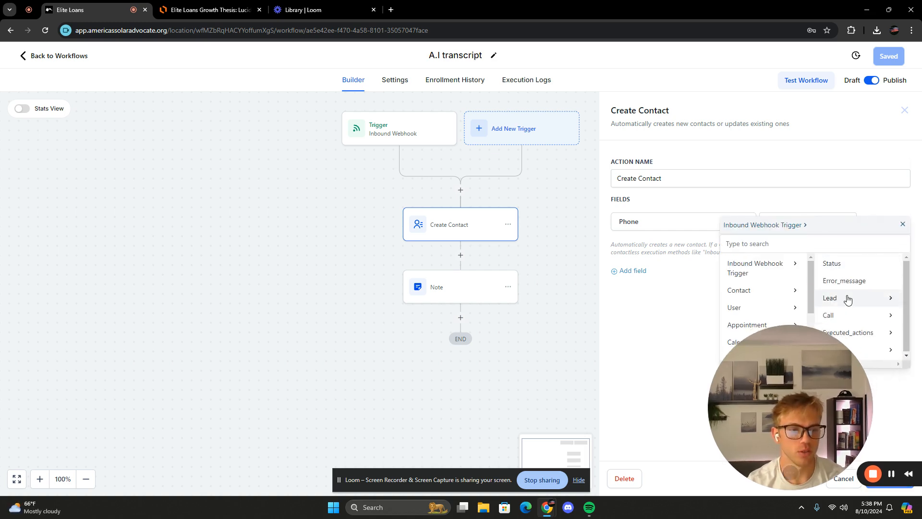
left_click(845, 299)
left_click(870, 285)
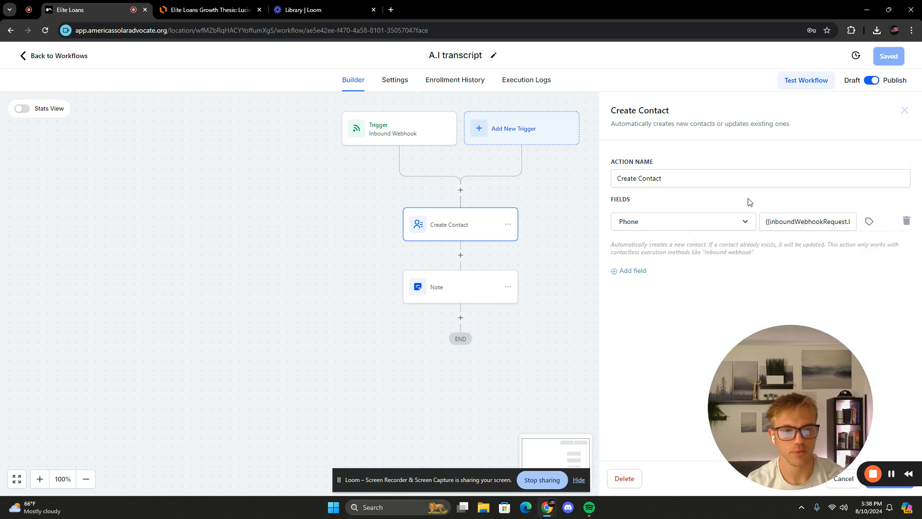
Review the Note action's text, browse the Inbound Webhook Trigger's call values for it, and close the action
left_click(457, 291)
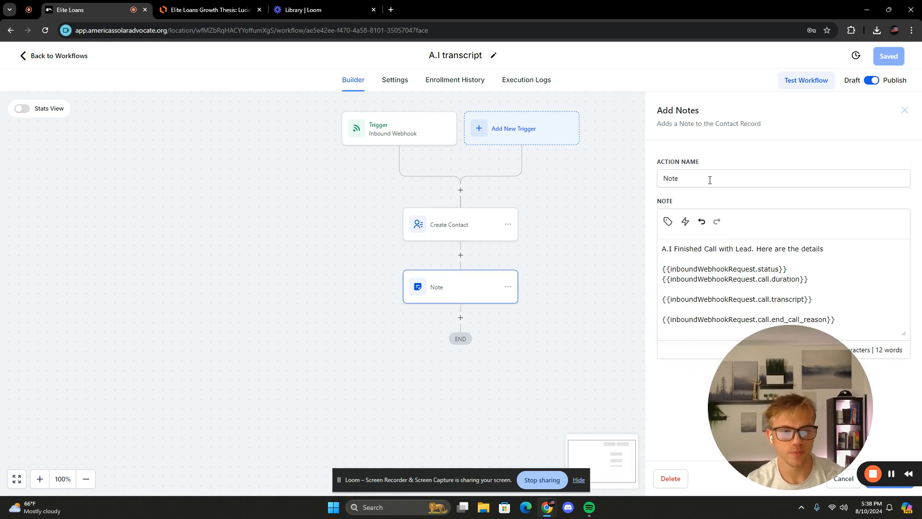
left_click(668, 222)
left_click(667, 272)
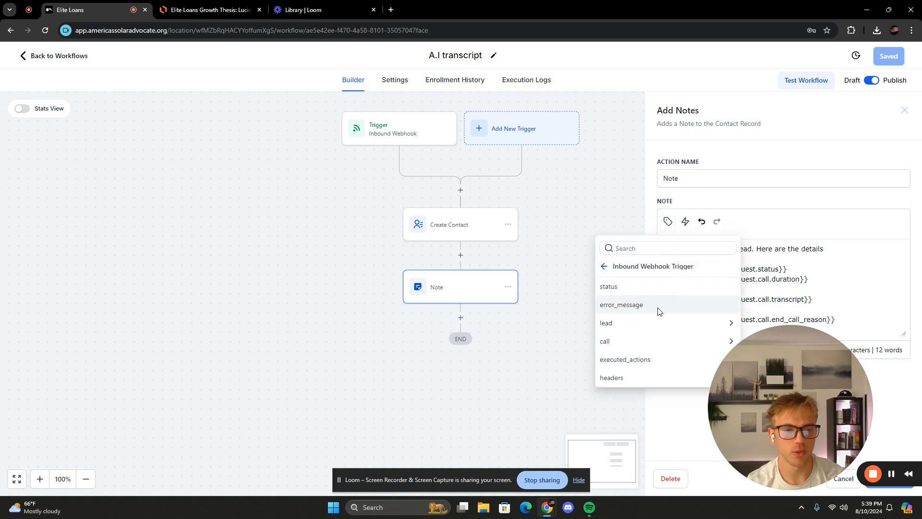
left_click(621, 345)
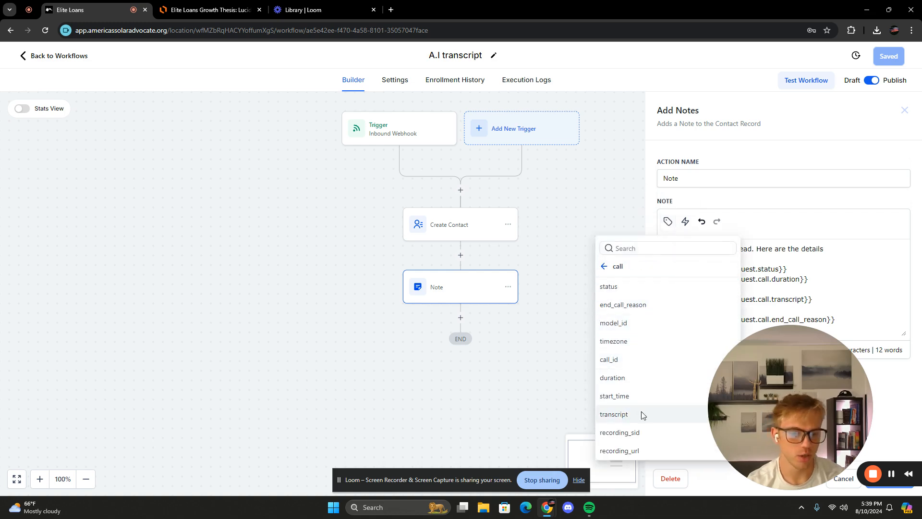
left_click(800, 290)
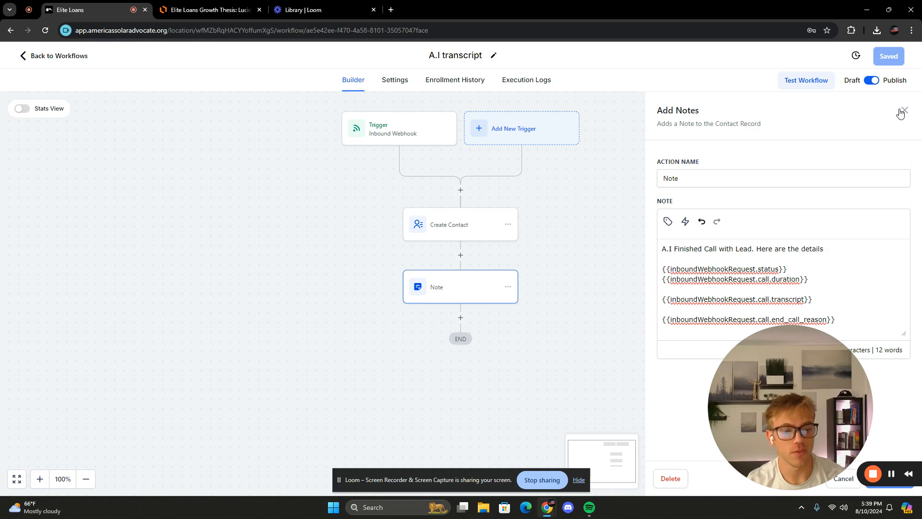
left_click(901, 113)
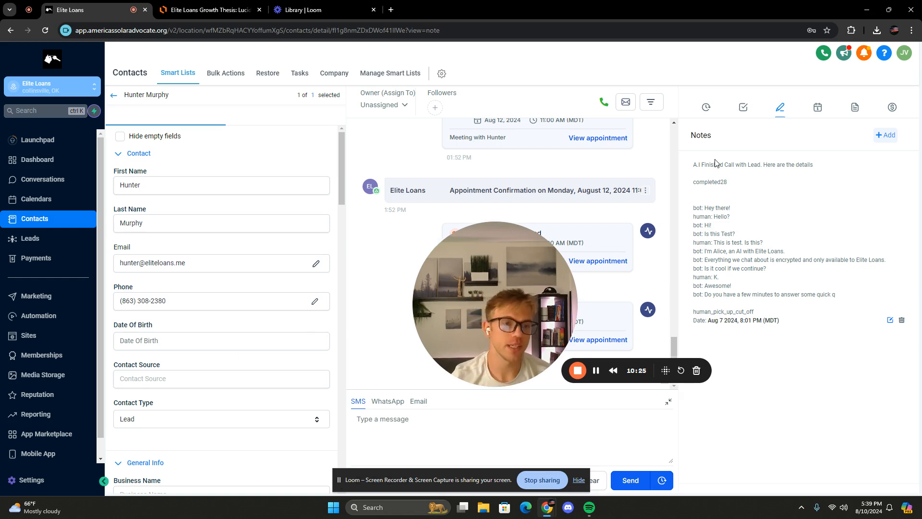
In the test contact's notes, highlight the bot conversation transcript and the human_pick_up_cut_off end-call reason
left_click_drag(704, 207, 837, 294)
left_click(838, 294)
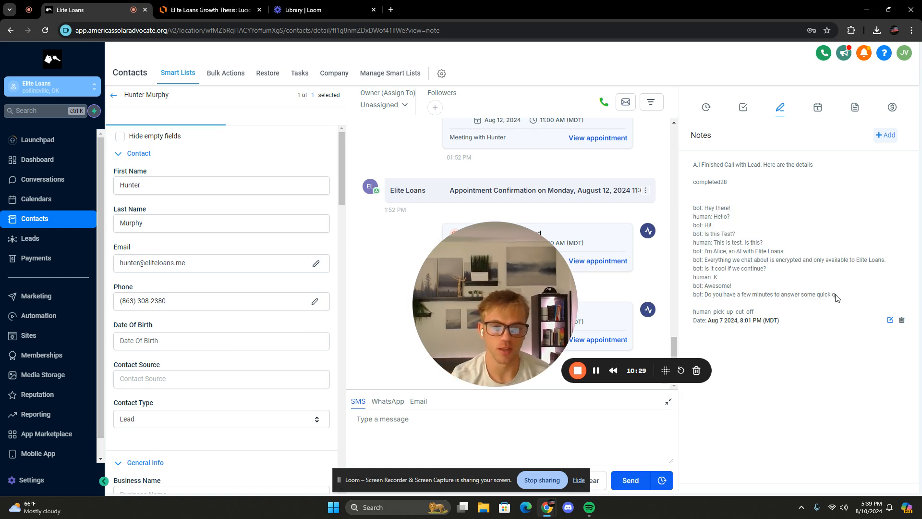
left_click_drag(705, 209, 840, 291)
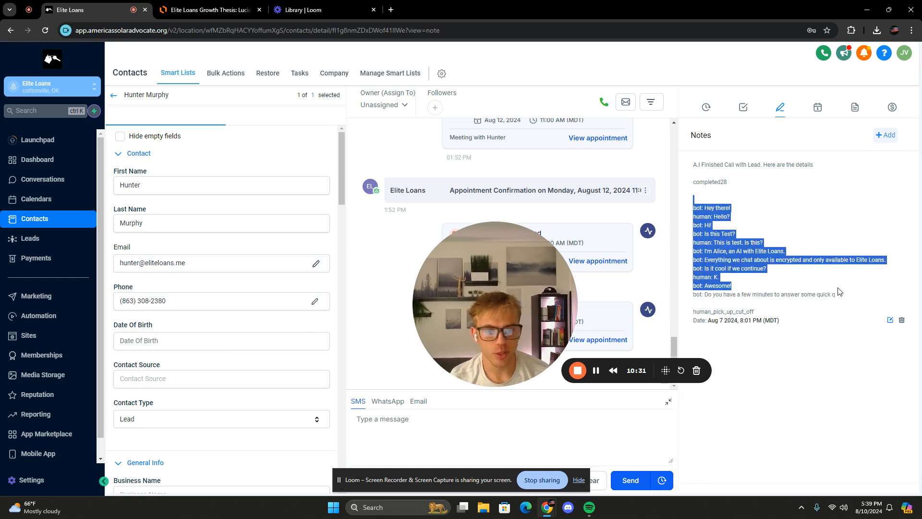
left_click(723, 207)
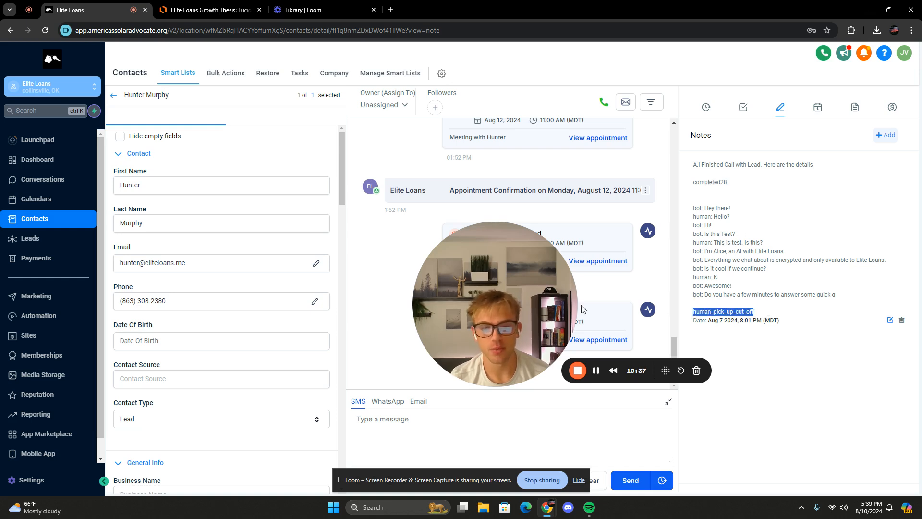
left_click_drag(576, 309, 754, 411)
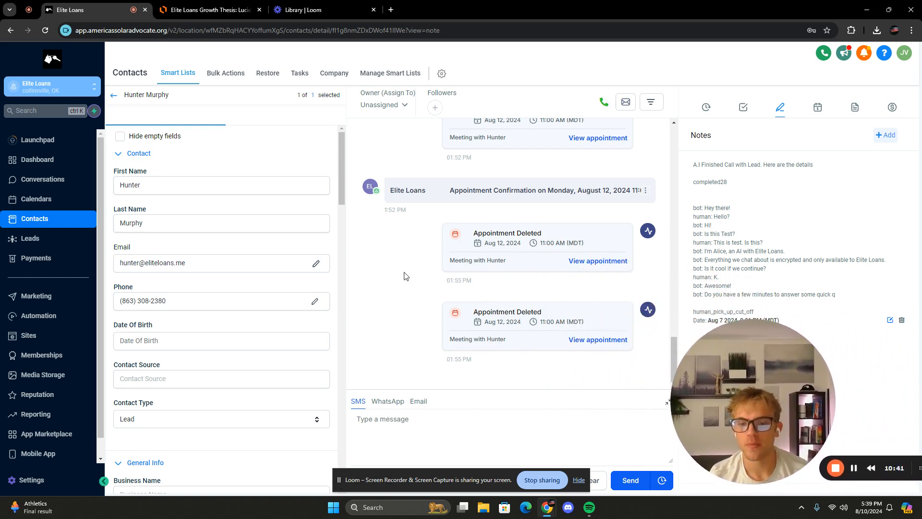
left_click_drag(766, 443, 523, 345)
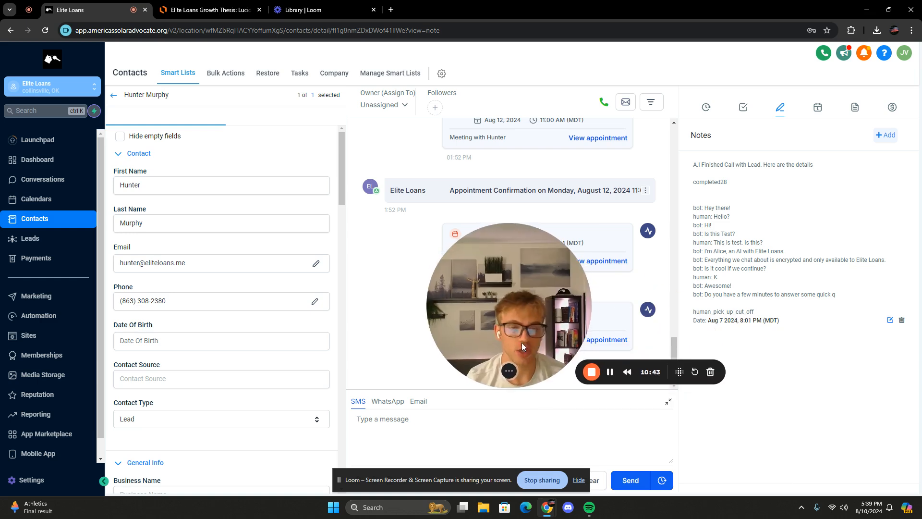
mouse_move(522, 374)
left_click_drag(523, 298, 762, 353)
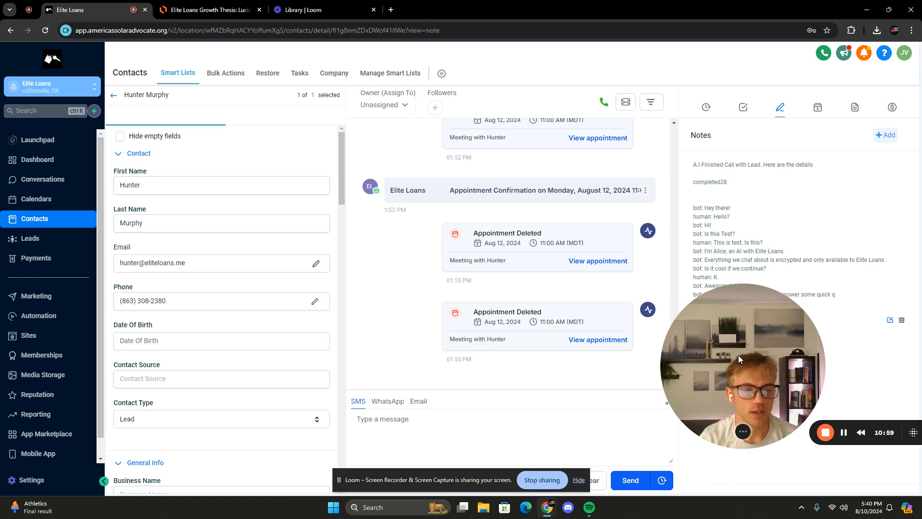
left_click_drag(738, 355, 676, 379)
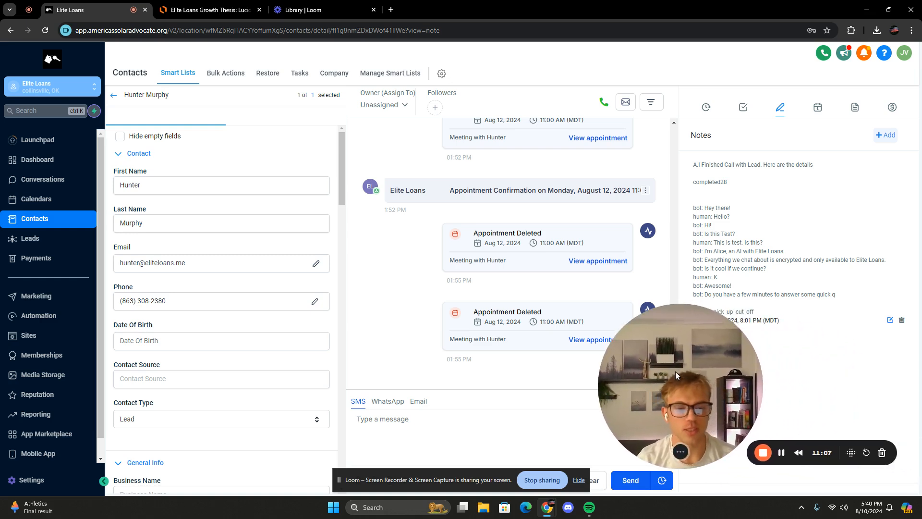